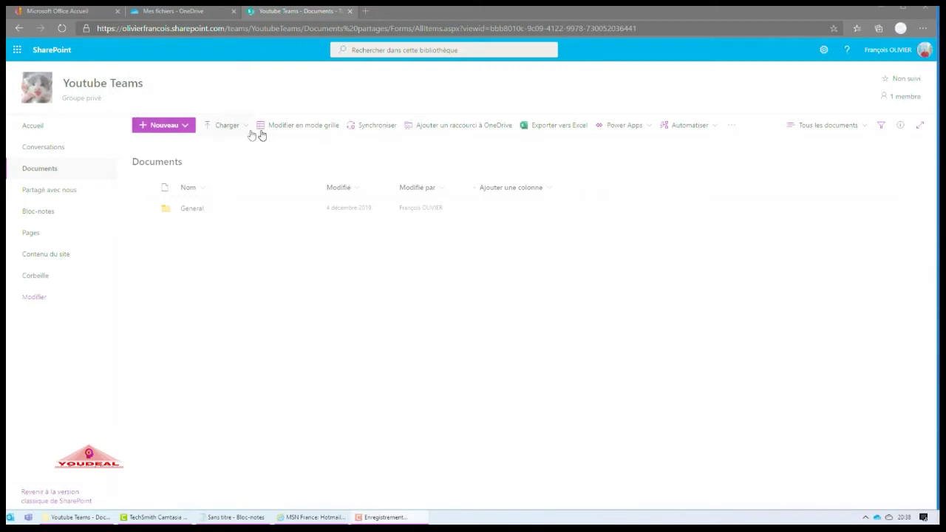
- Sync the Youtube Teams library into its existing local folder, then show Mes fichiers
left_click(371, 130)
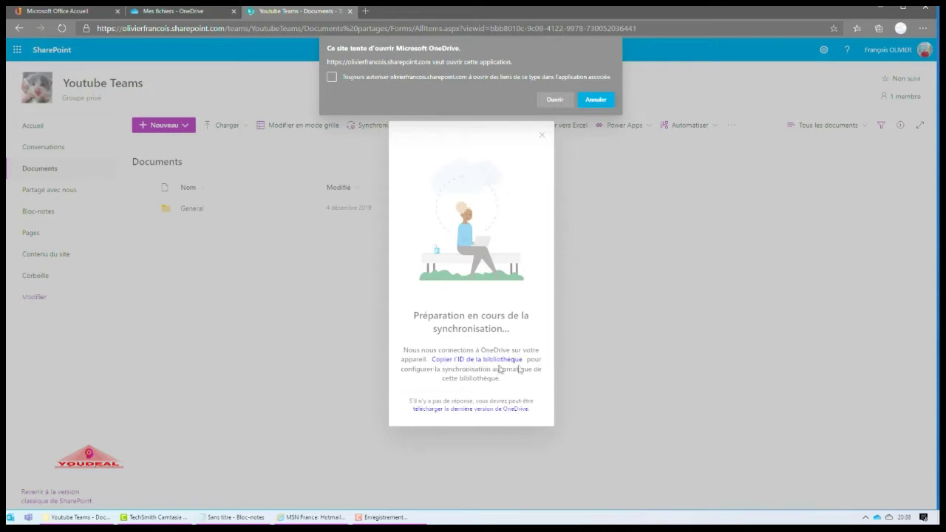
left_click(550, 101)
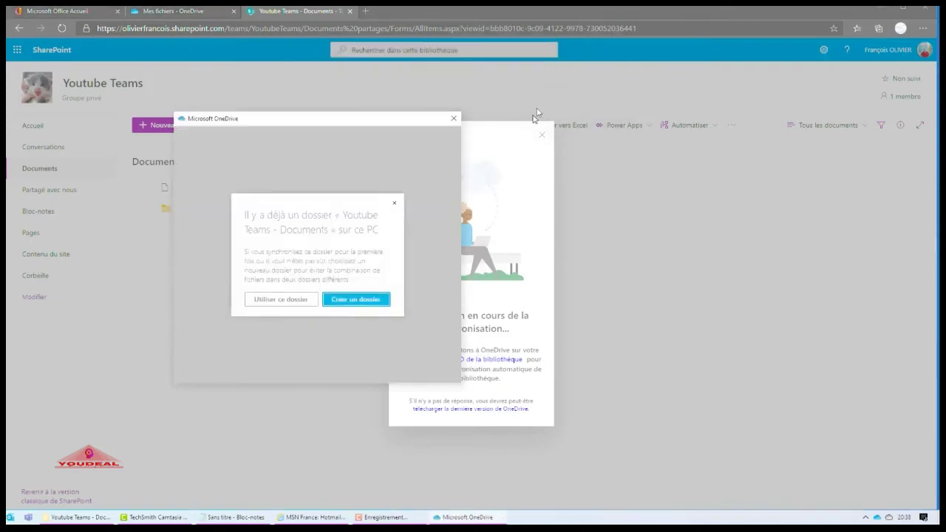
left_click(268, 302)
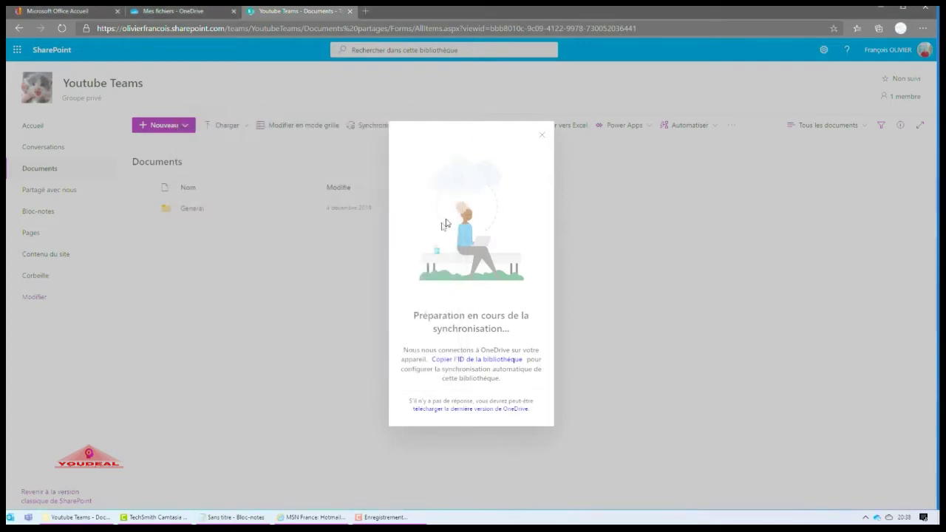
left_click(542, 137)
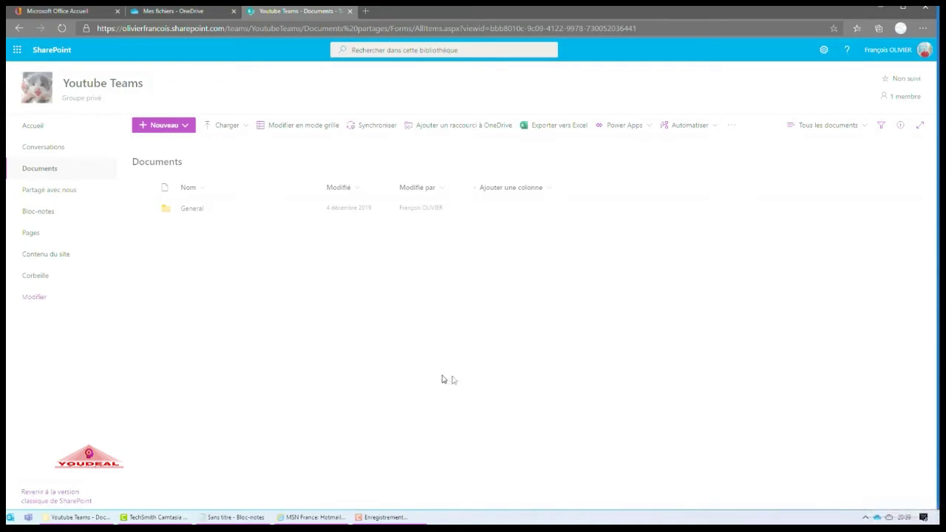
left_click(181, 11)
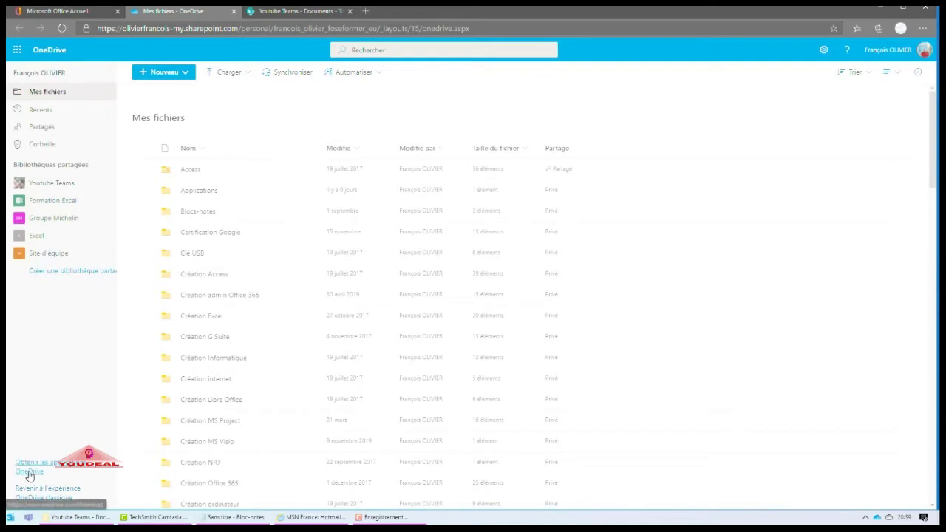
- Open the OneDrive apps download page, then close it and the Mes fichiers tab
left_click(30, 473)
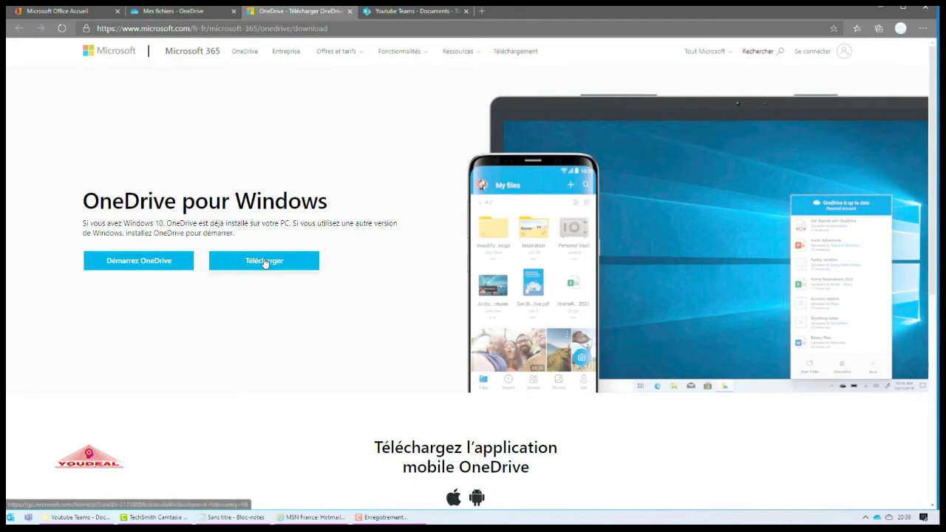
left_click(350, 11)
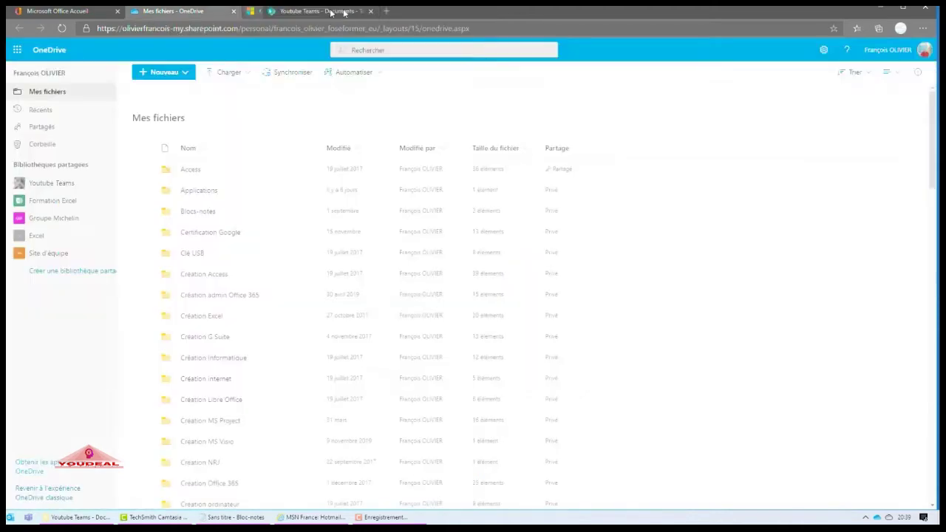
left_click(234, 12)
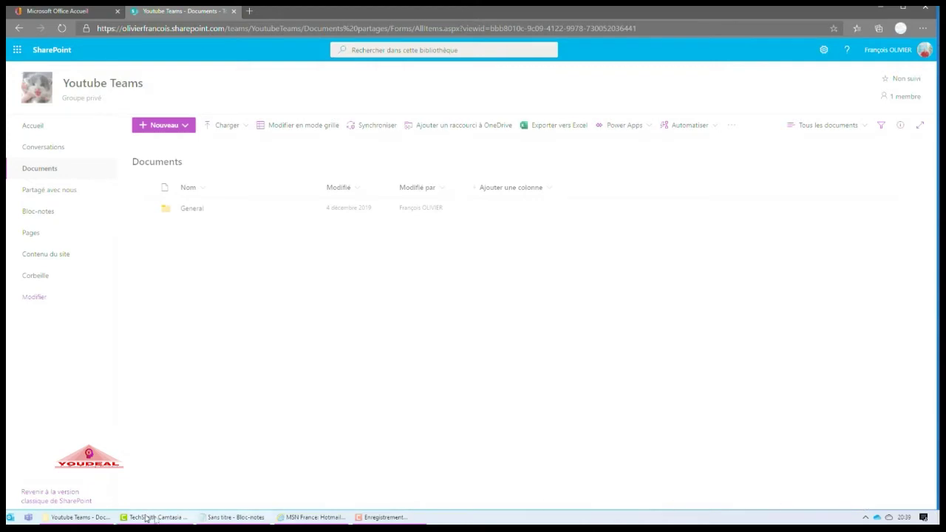
- In File Explorer, browse the synced libraries to Youtube Teams - Documents > General
left_click(83, 520)
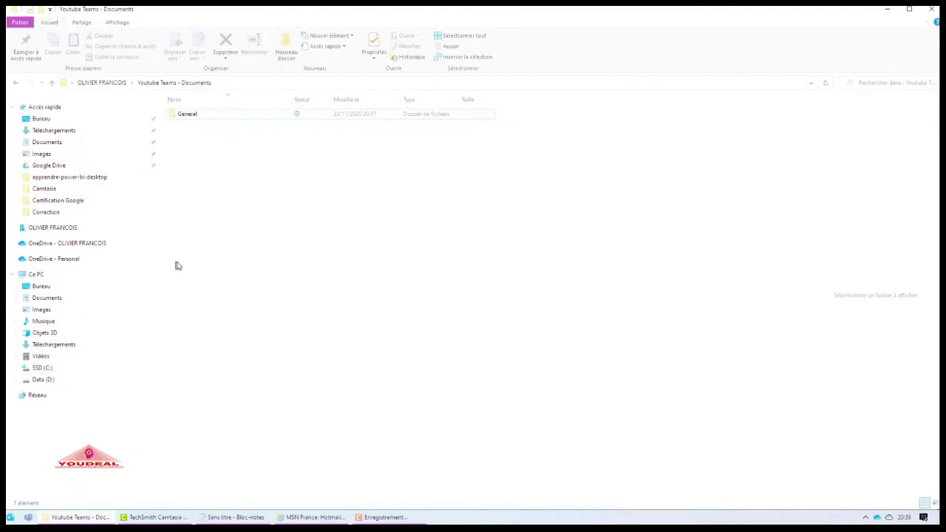
left_click(53, 228)
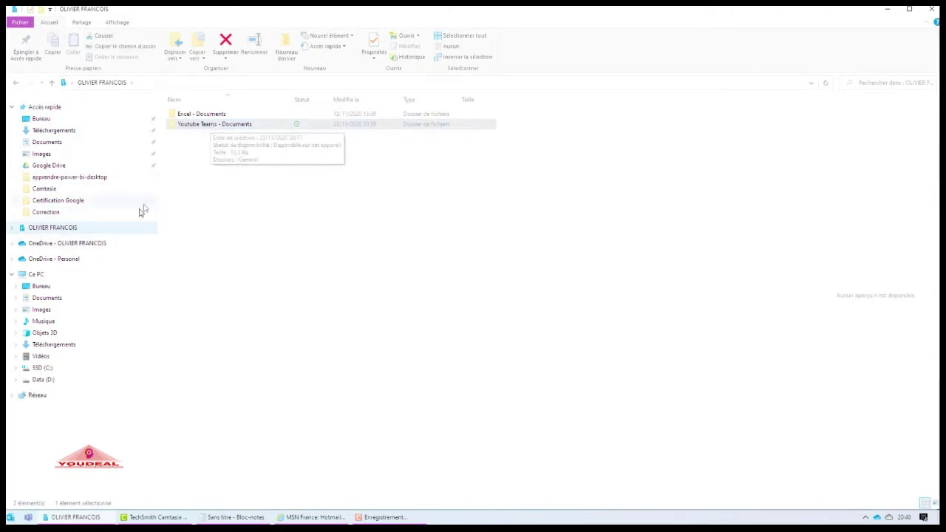
left_click(82, 245)
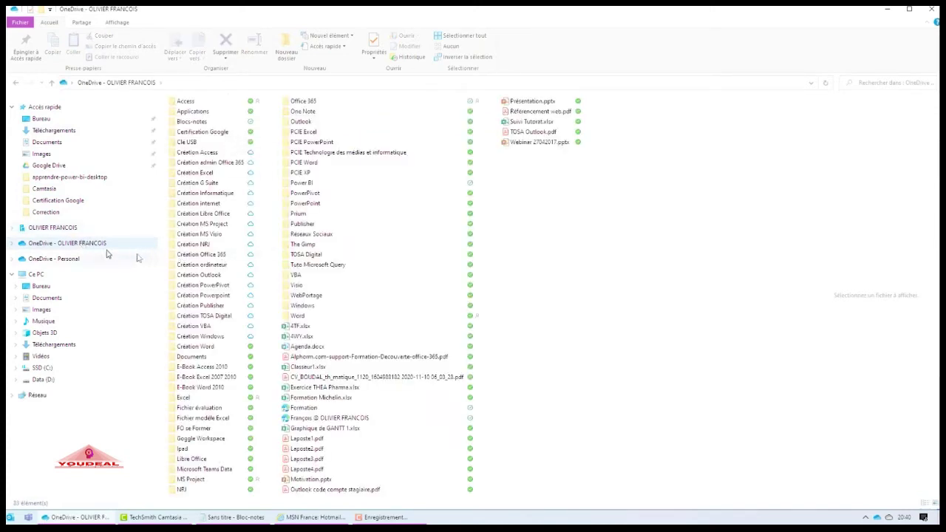
left_click(57, 229)
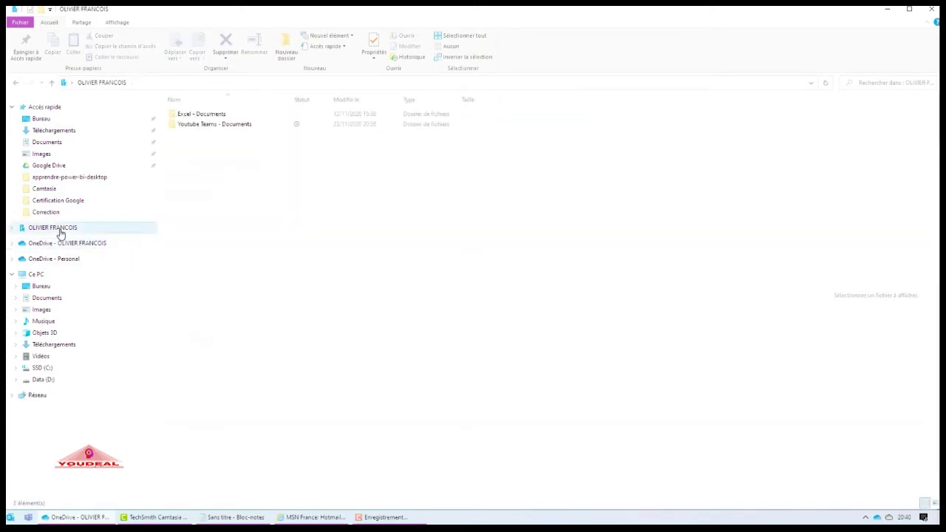
double_click(205, 126)
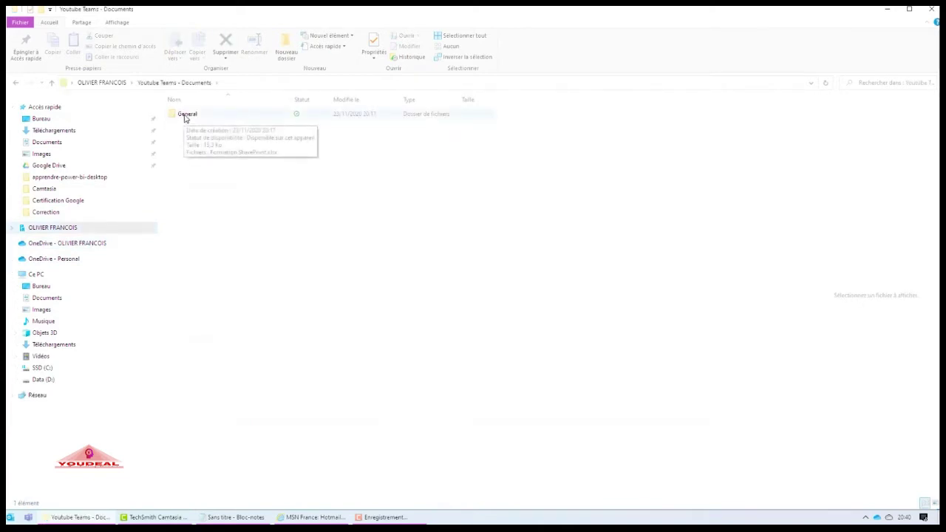
double_click(186, 117)
- Open Formation SharePoint.xlsx in Excel, then close the workbook
left_click(215, 116)
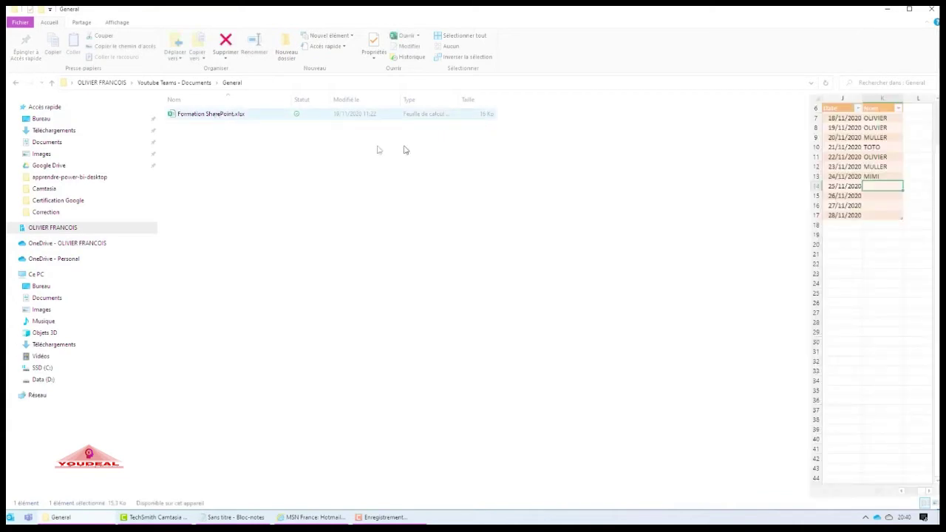
double_click(279, 116)
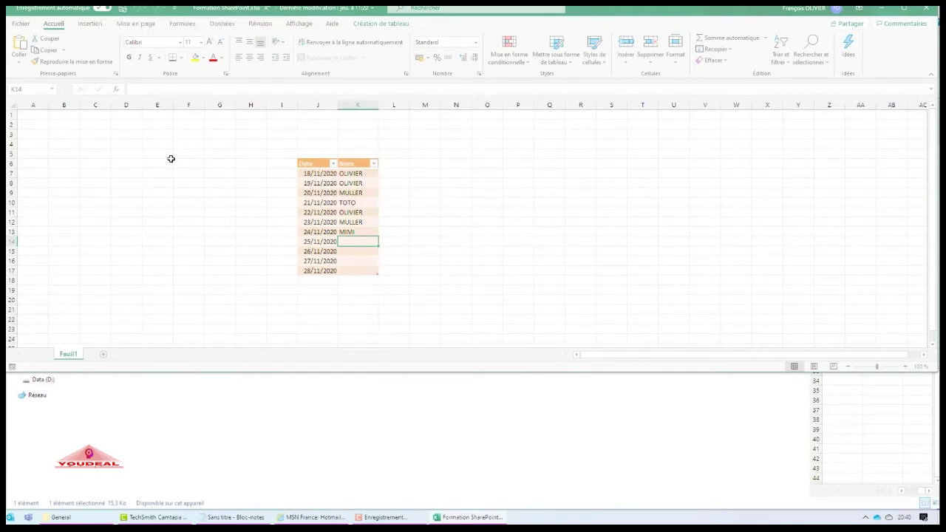
left_click(926, 7)
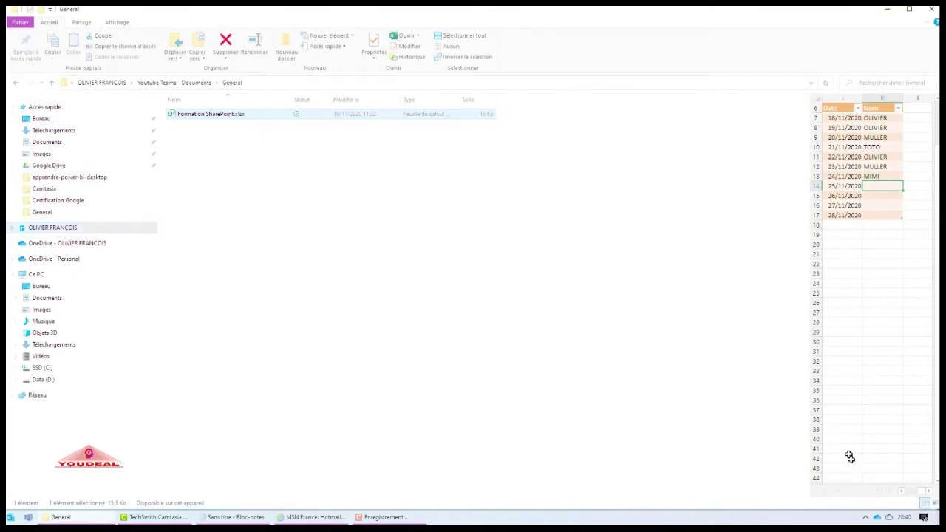
- Stop syncing Youtube Teams - Documents from OneDrive settings, dismissing the Explorer error
right_click(877, 520)
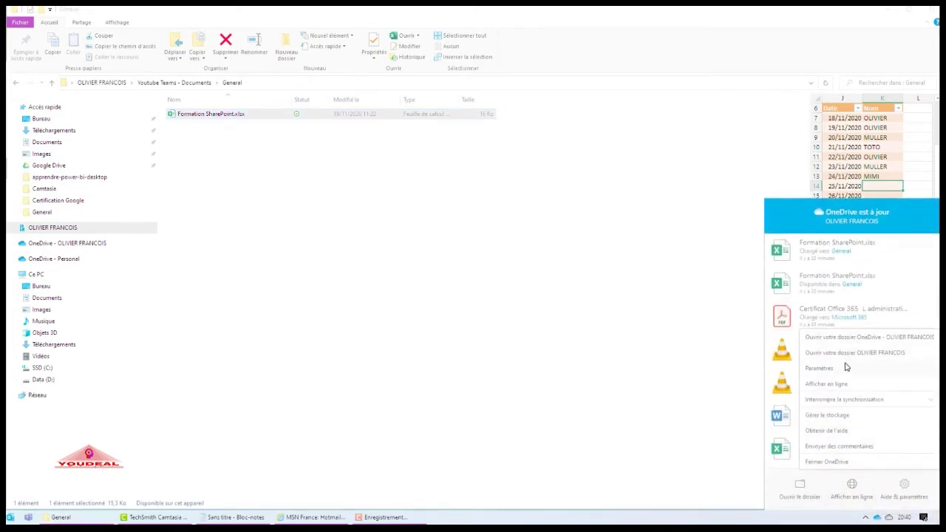
left_click(819, 368)
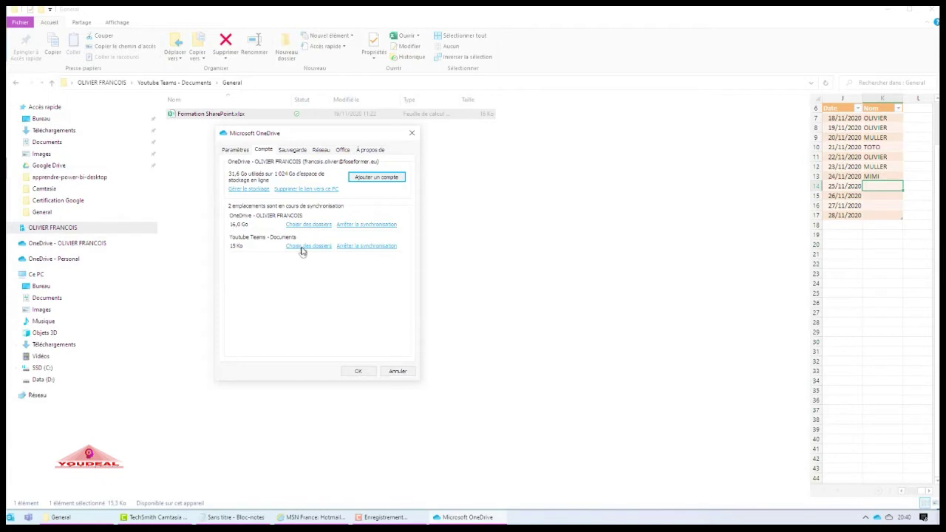
left_click(368, 247)
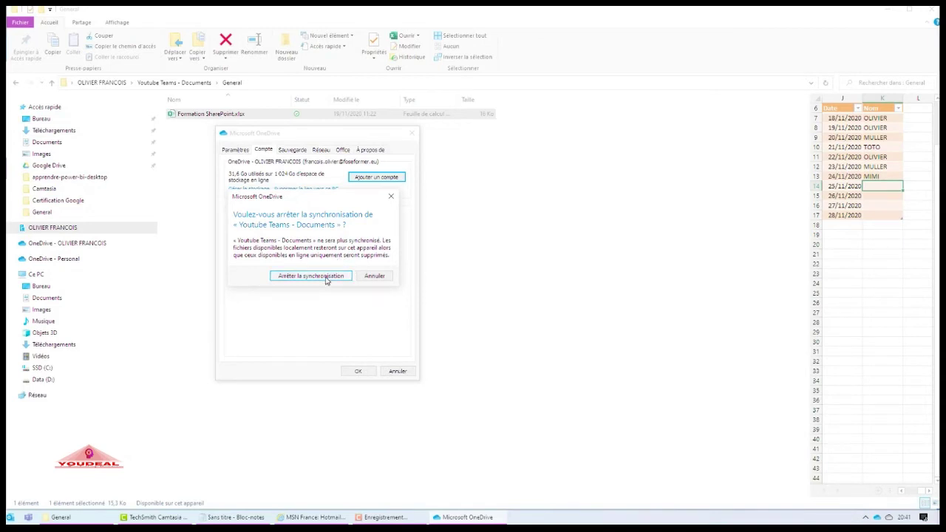
left_click(326, 276)
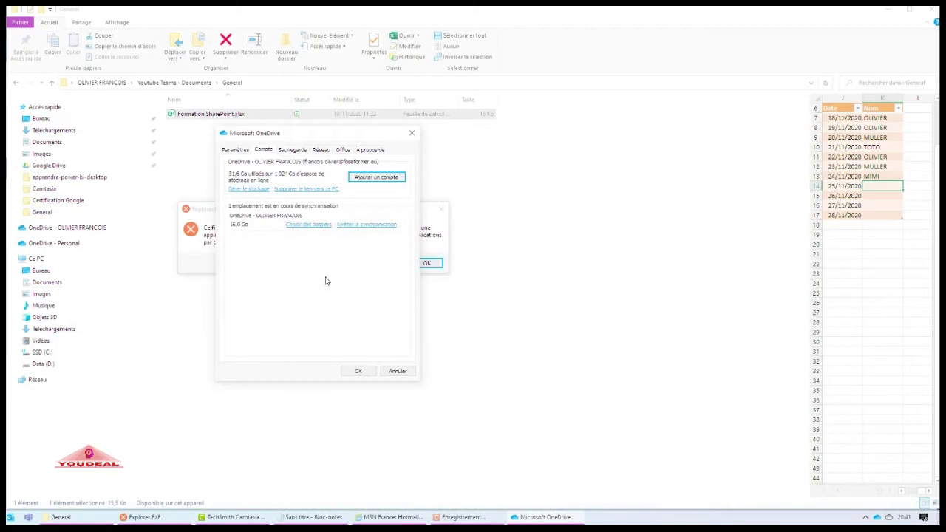
left_click_drag(361, 134, 630, 141)
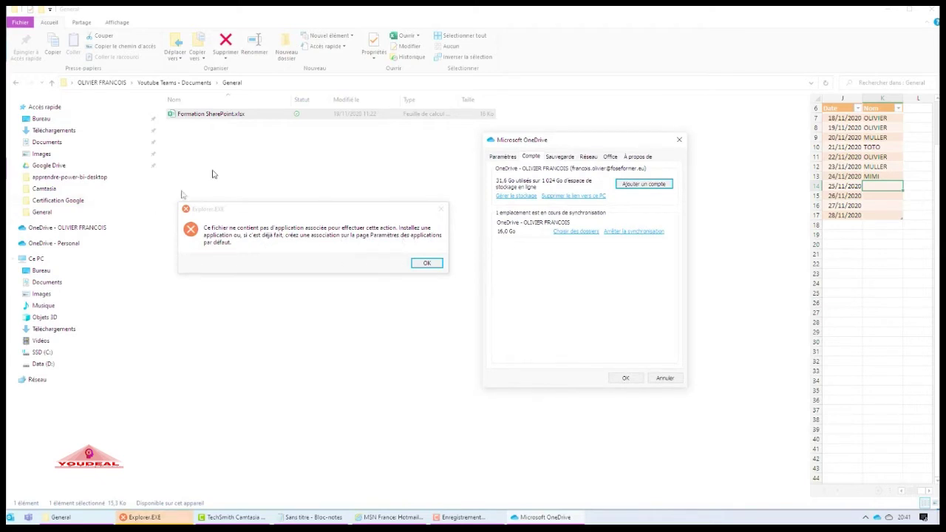
left_click(428, 263)
left_click(625, 378)
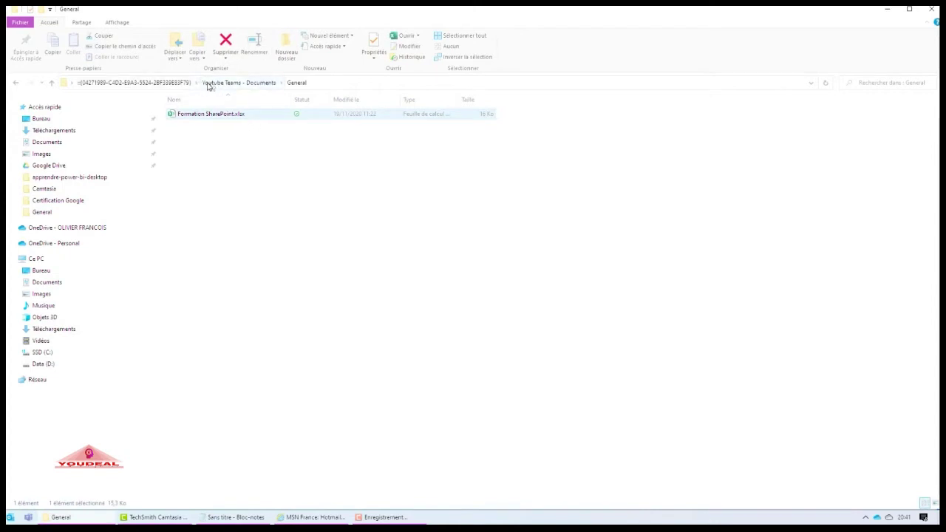
- Dismiss the parent-folder error, show the business OneDrive root, and minimize Explorer
left_click(173, 85)
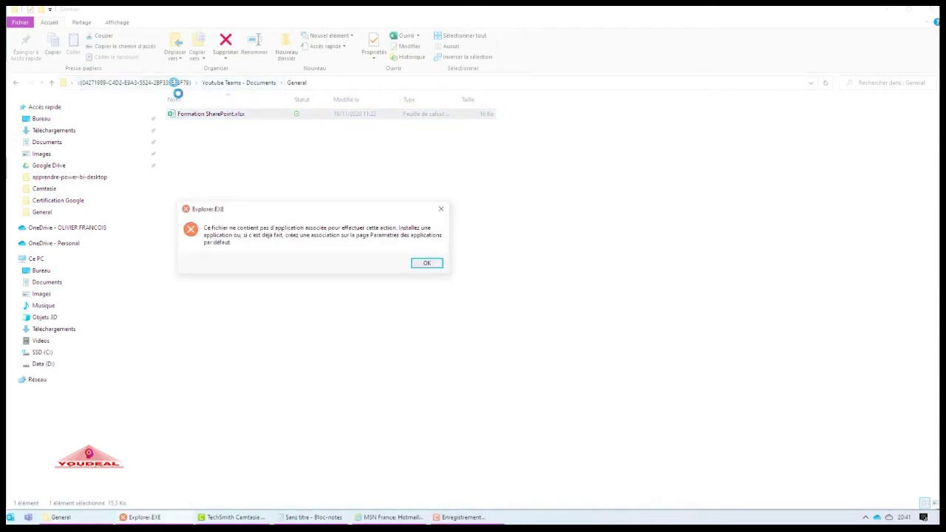
left_click(426, 264)
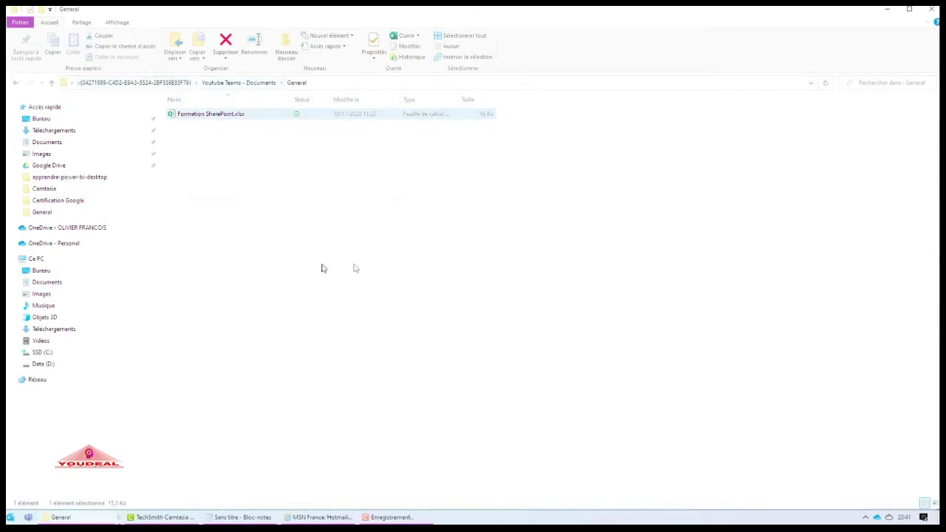
left_click(70, 228)
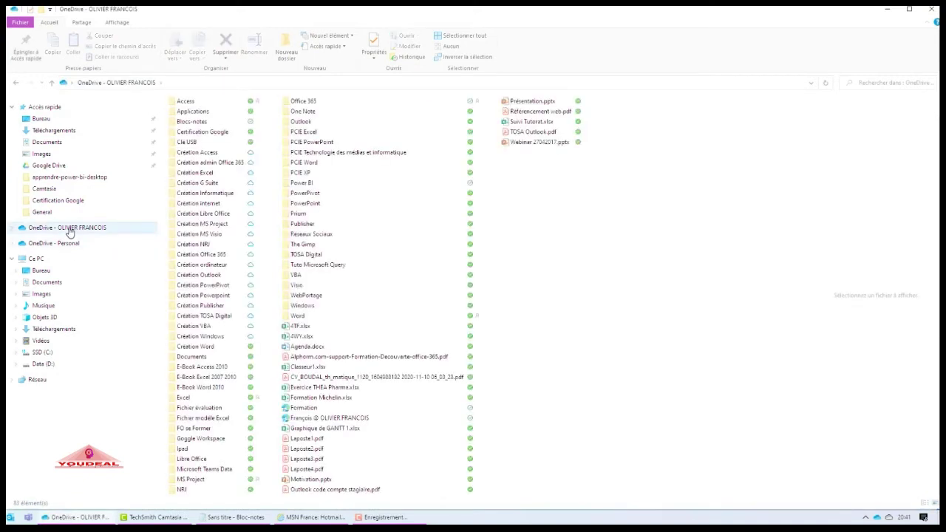
left_click(886, 14)
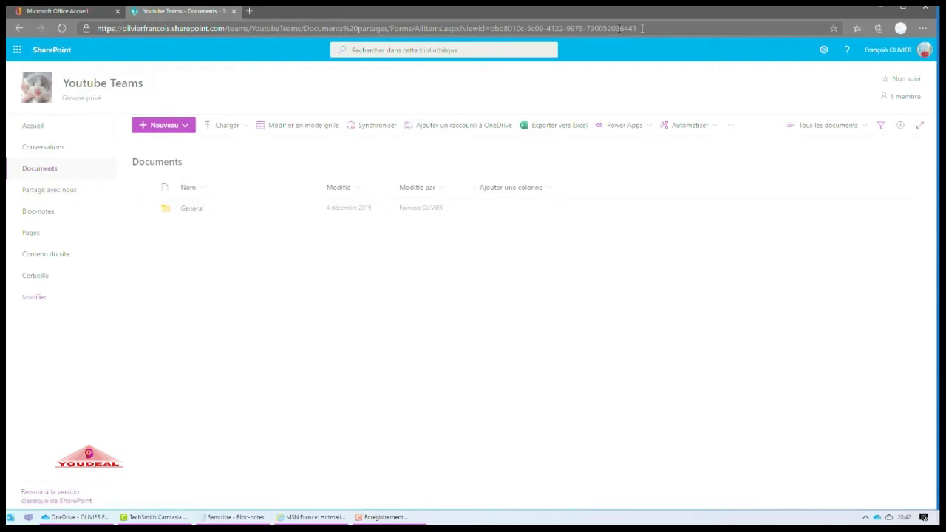
- Copy the Youtube Teams library's full URL from the browser address bar
left_click(489, 33)
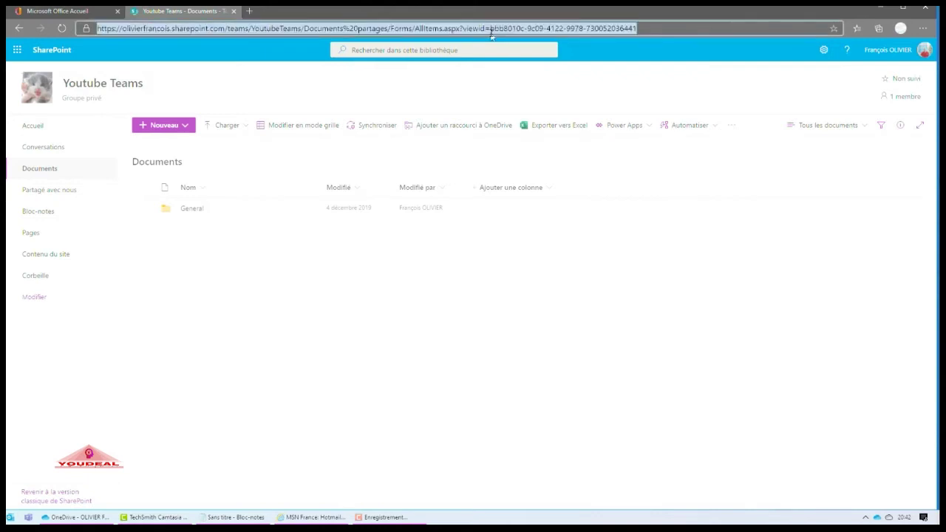
right_click(492, 33)
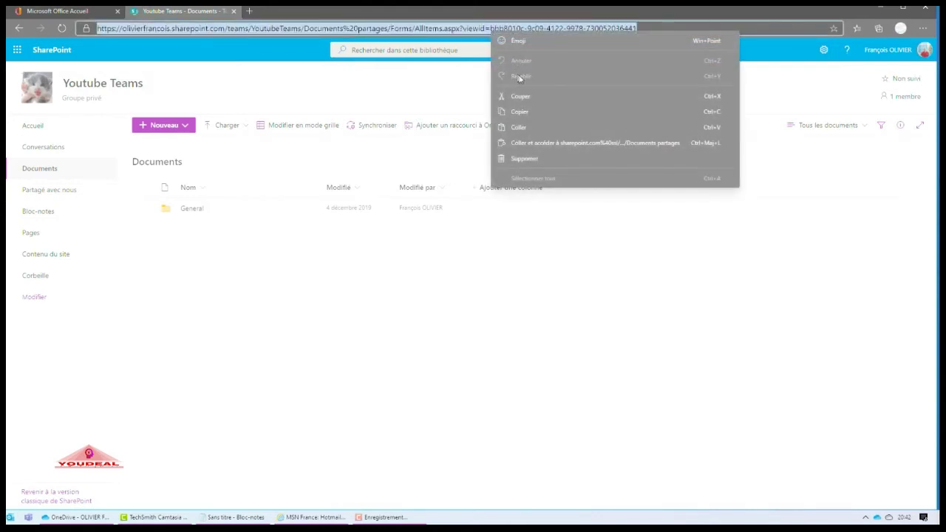
left_click(520, 111)
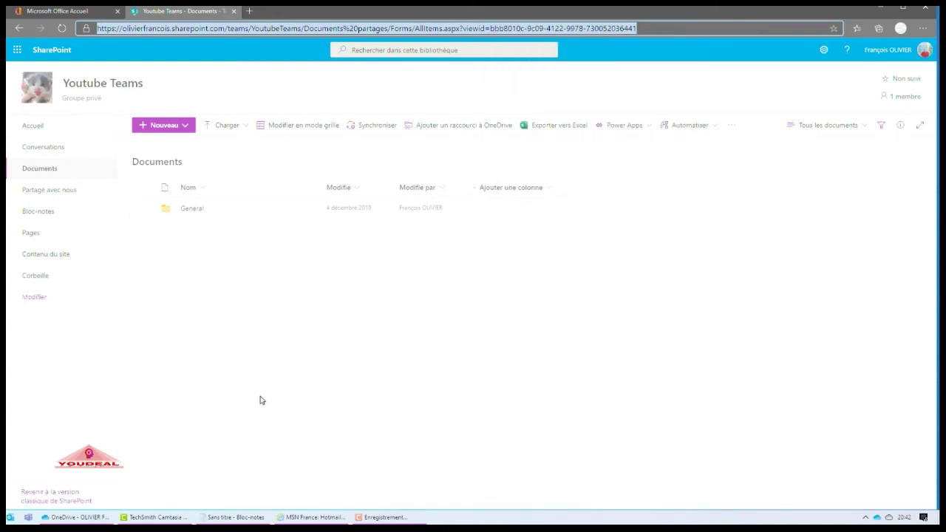
- Paste the SharePoint library URL into a blank Notepad note
left_click(249, 520)
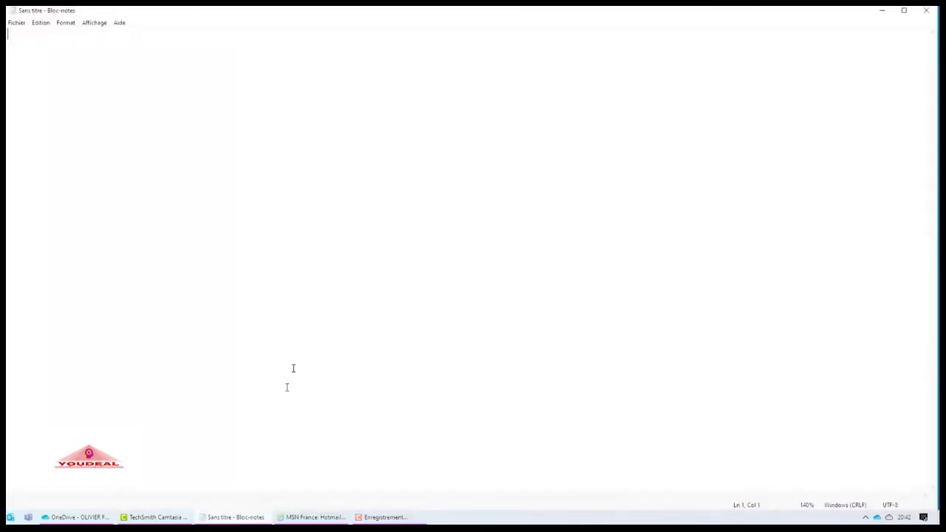
right_click(59, 68)
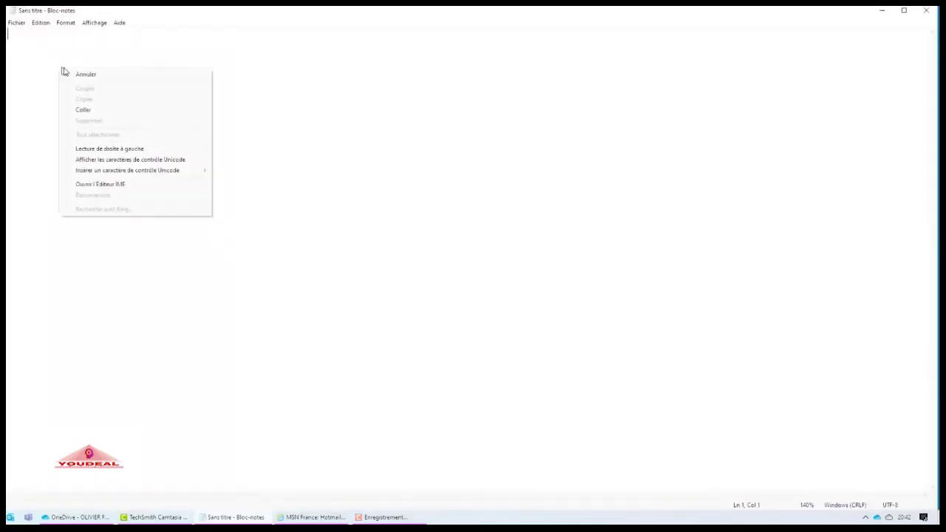
left_click(103, 111)
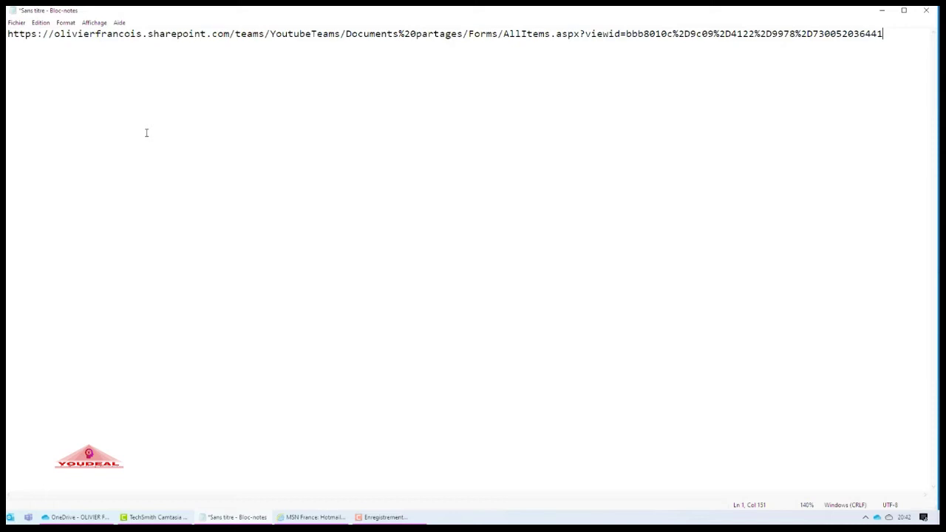
left_click(56, 33)
left_click_drag(55, 33, 6, 35)
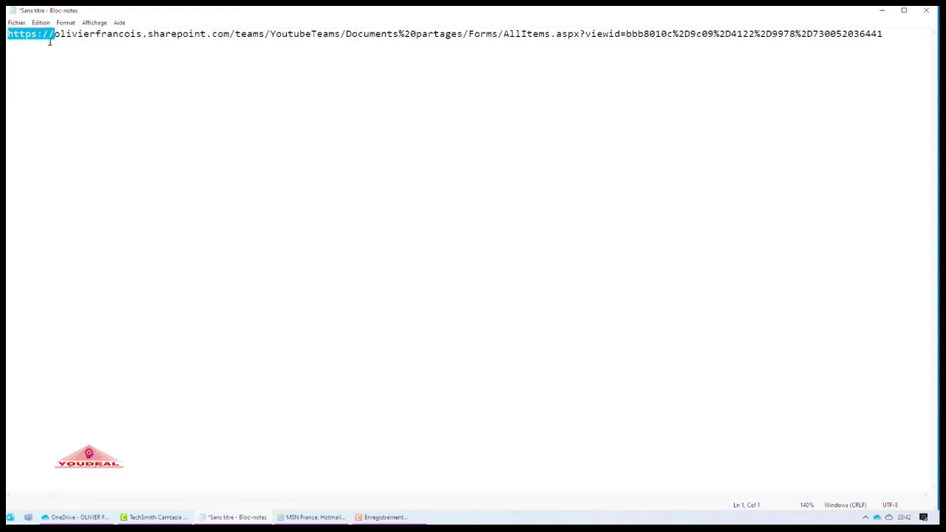
key("Delete")
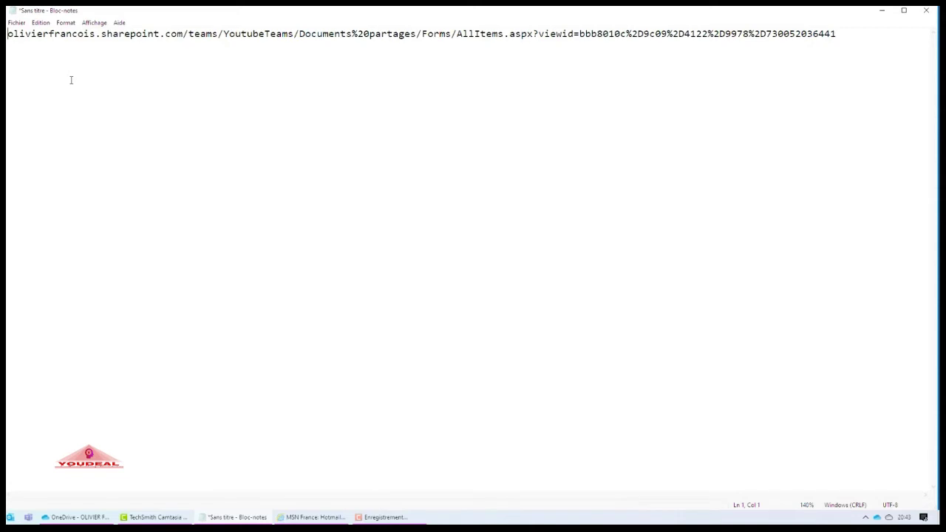
type("\\")
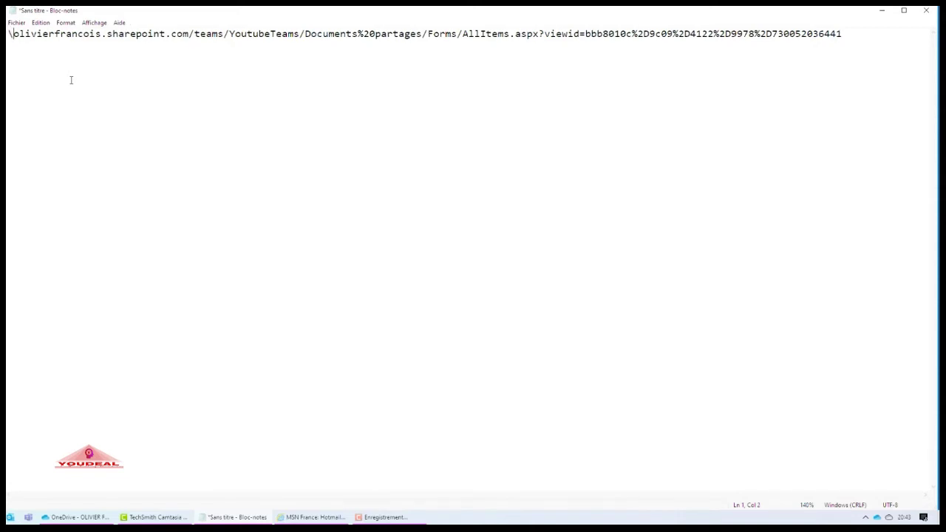
type("\\")
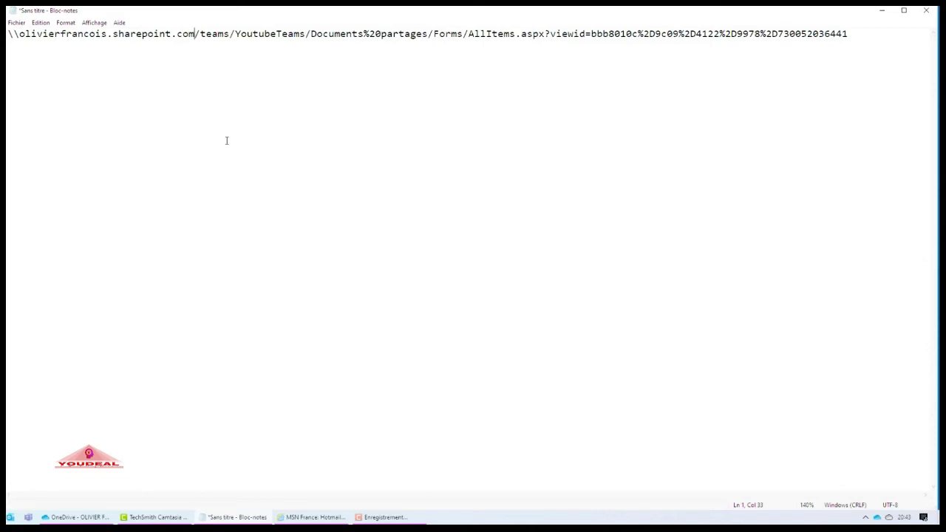
type("@SSL")
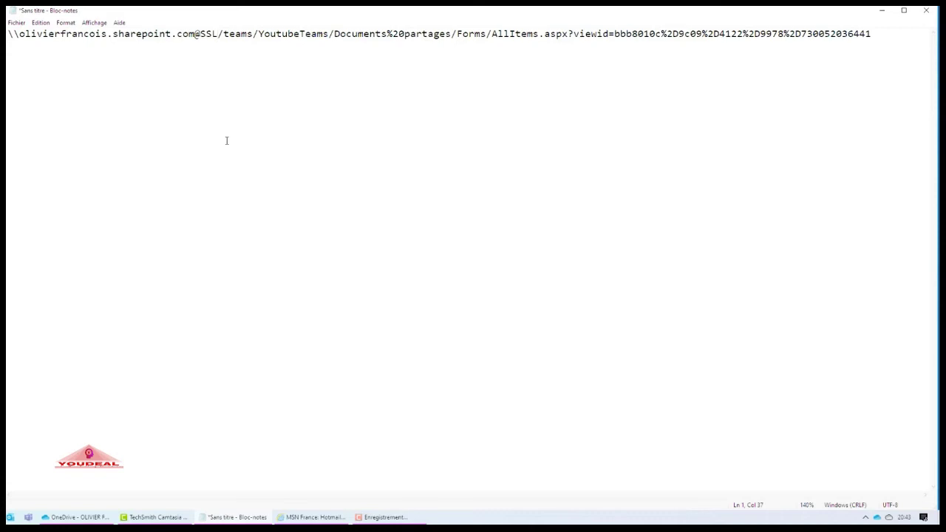
key("Delete")
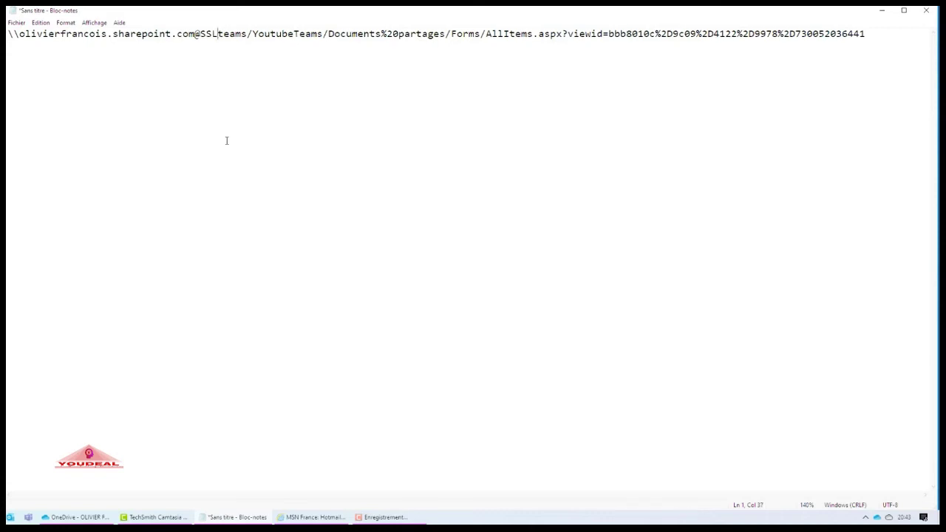
type("\\")
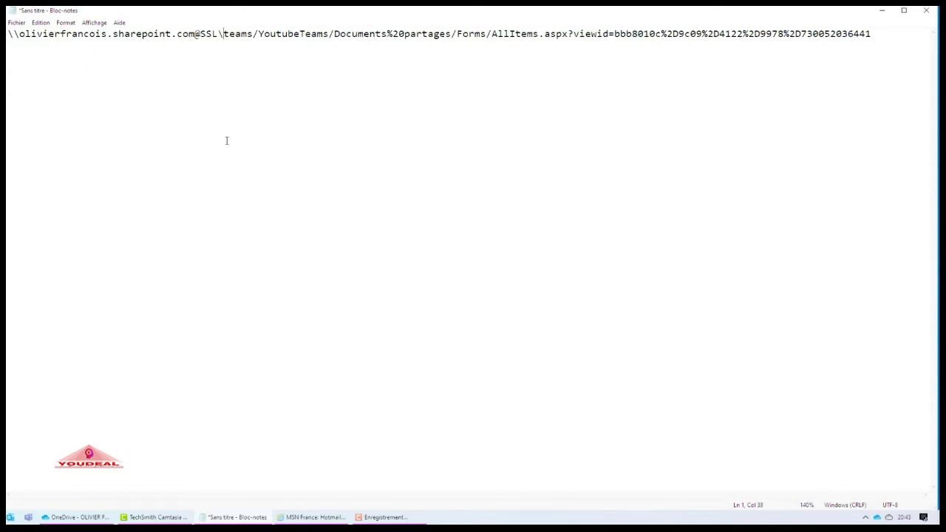
type("dav")
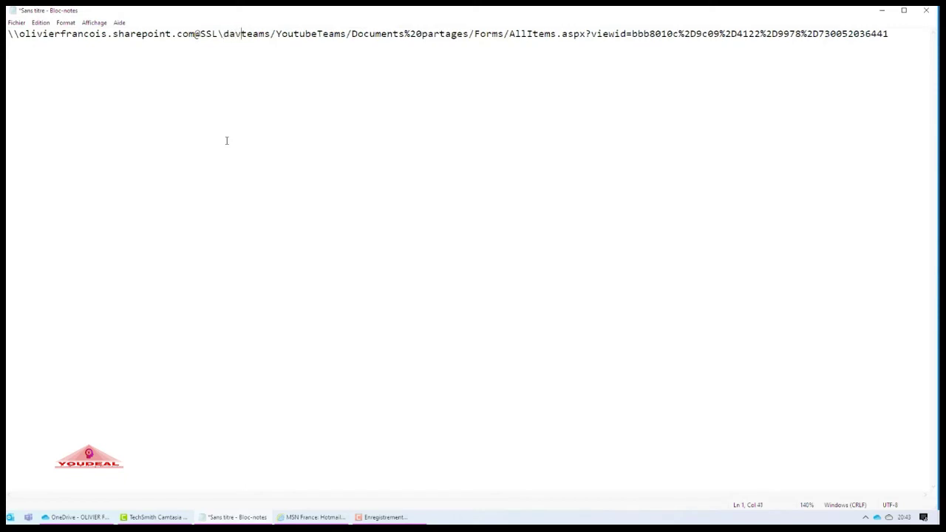
type("w")
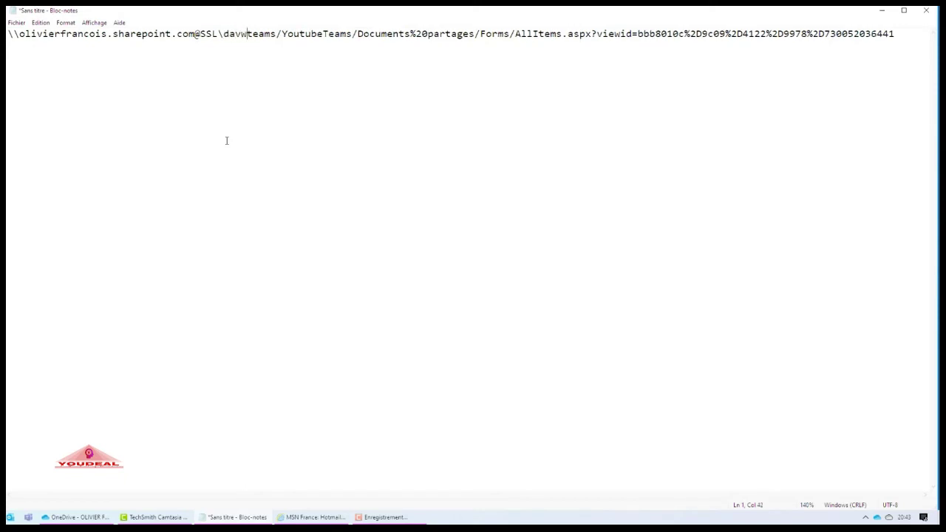
type("ww")
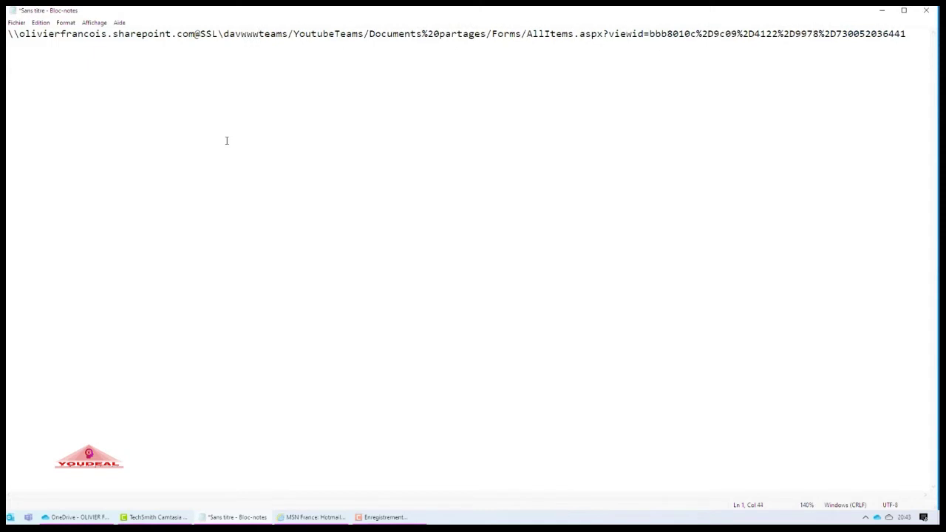
type("root")
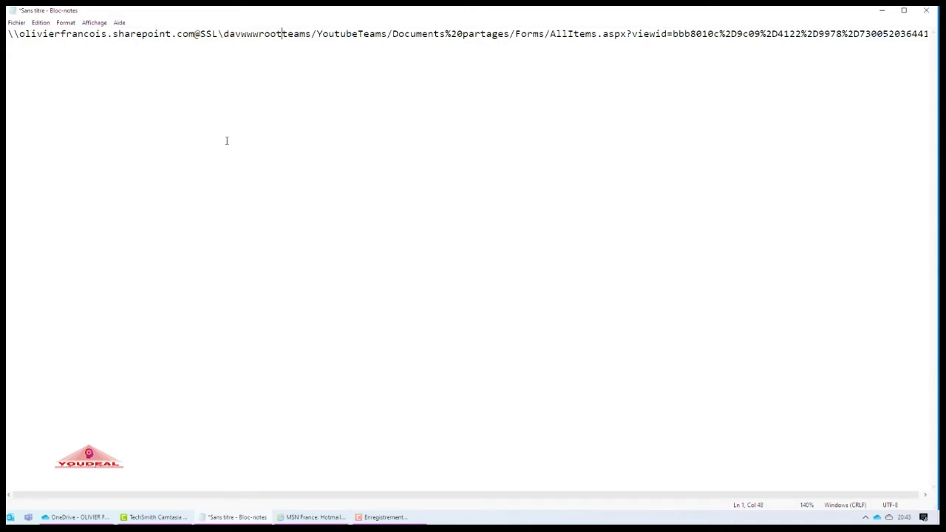
type("\\")
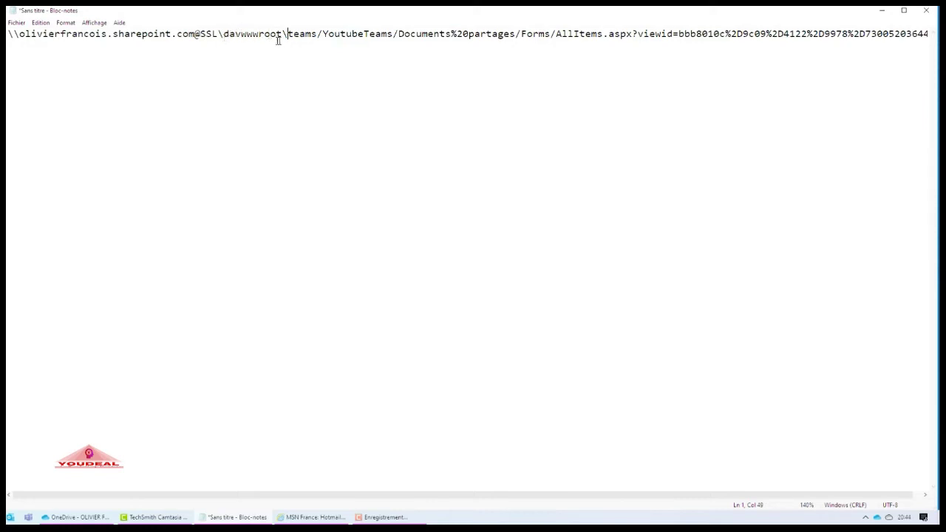
- Turn the remaining slashes into backslashes and change %20 to a space in 'Documents partages'
left_click(322, 33)
key("BackSpace")
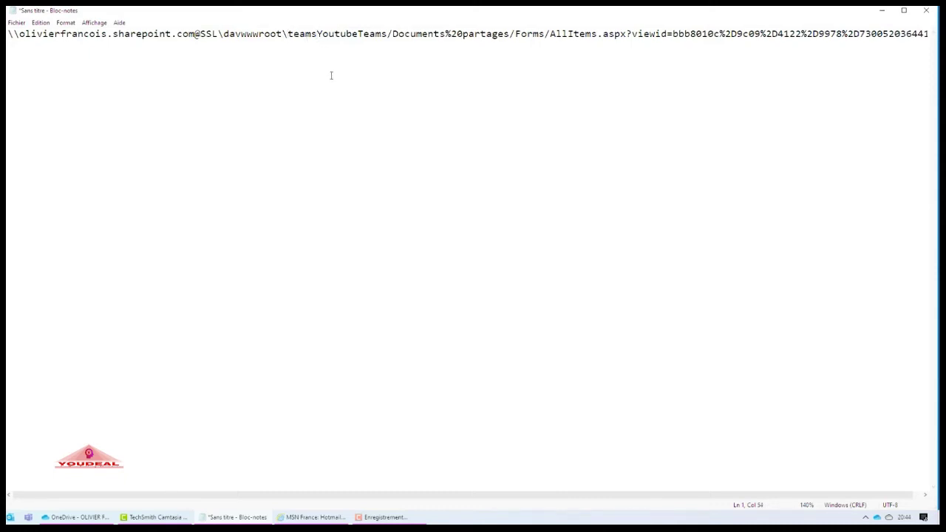
type("\\")
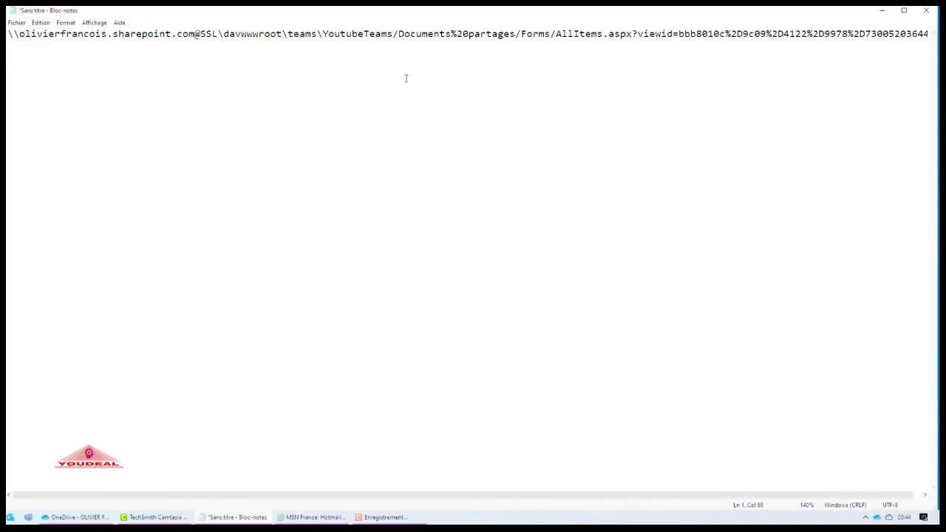
key("BackSpace")
type("\\")
left_click(466, 33)
key("BackSpace")
key("BackSpace")
key("BackSpace")
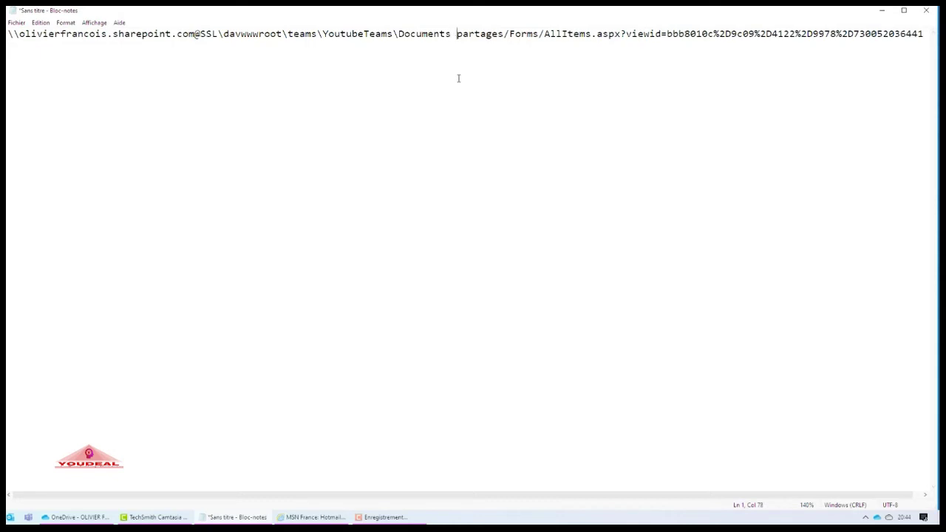
- Delete the /Forms/AllItems.aspx tail and copy the finished network path
left_click_drag(505, 35, 928, 43)
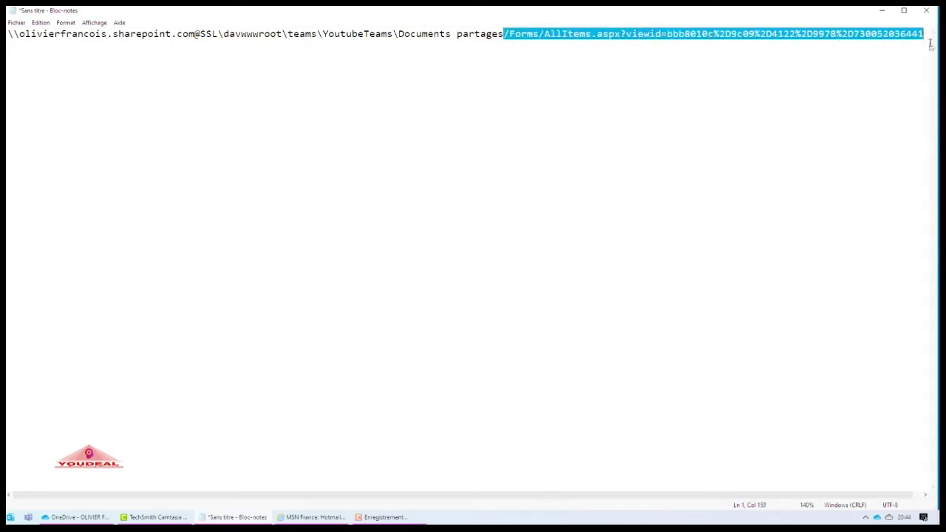
key("Delete")
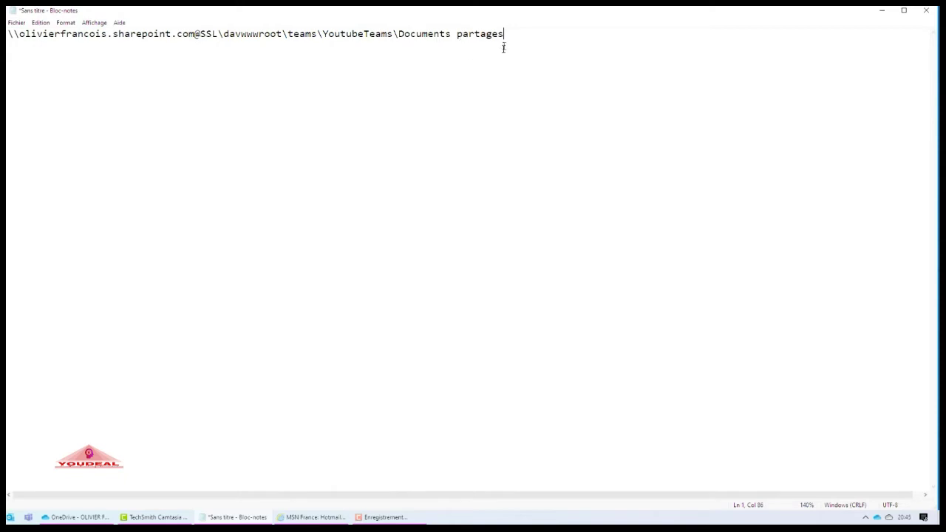
left_click_drag(507, 33, 7, 34)
right_click(160, 34)
left_click(198, 64)
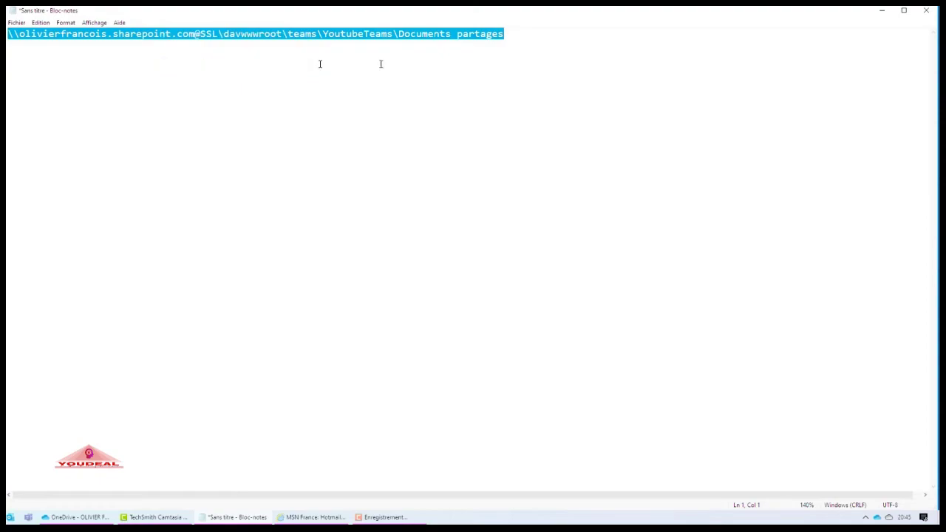
- Minimize Notepad, stay signed in, and start Connecter un lecteur réseau from Ce PC
left_click(881, 12)
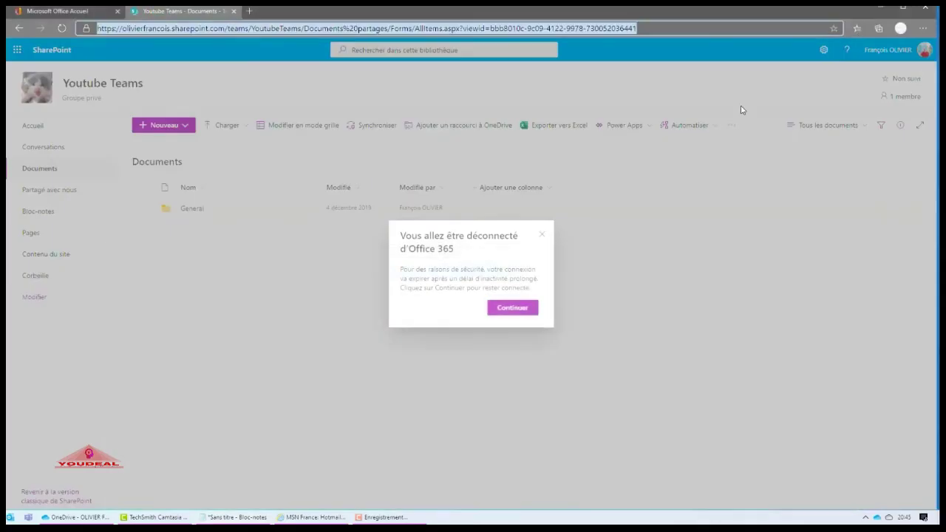
left_click(527, 303)
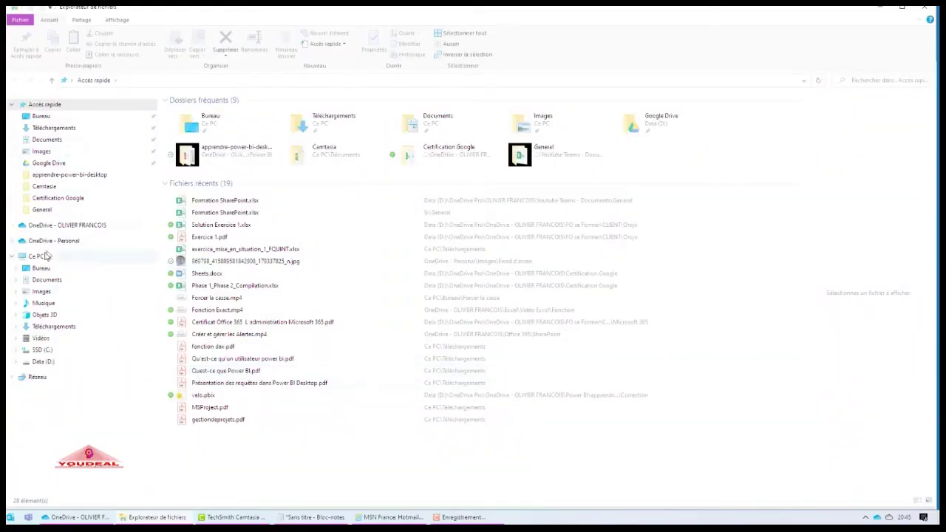
left_click(37, 258)
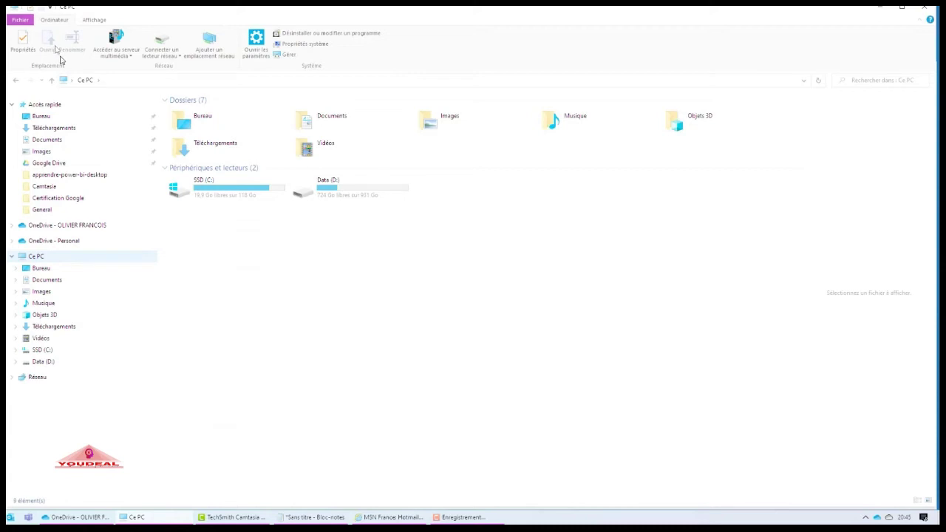
left_click(168, 44)
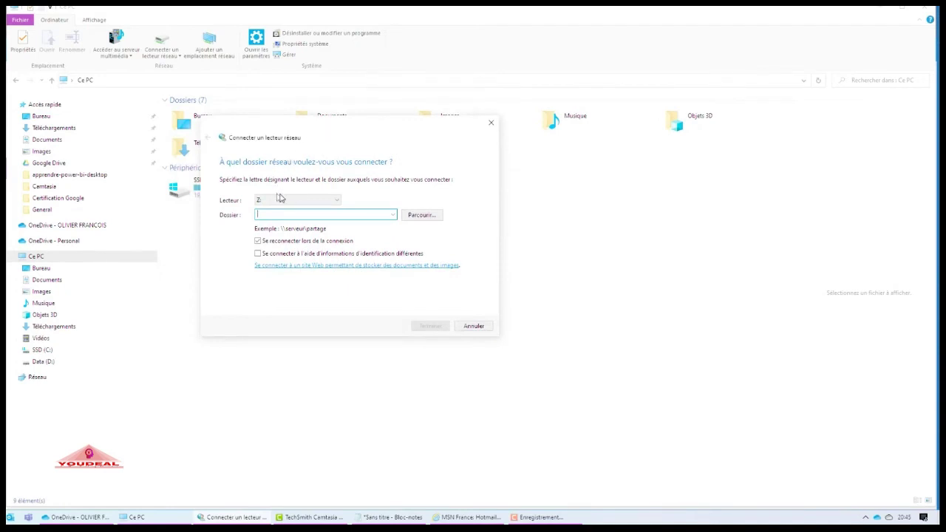
- Map drive S: to the pasted YoutubeTeams library path with different credentials and connect
left_click(337, 202)
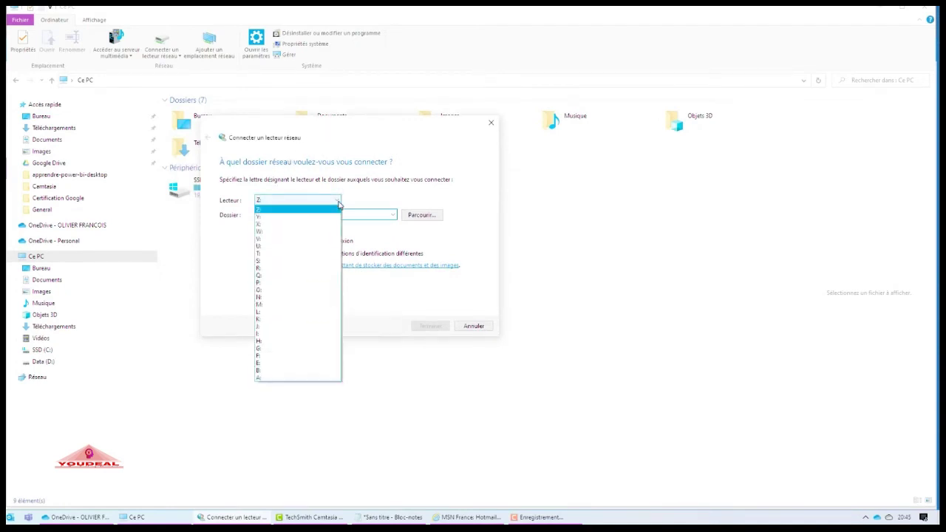
left_click(314, 260)
left_click(281, 215)
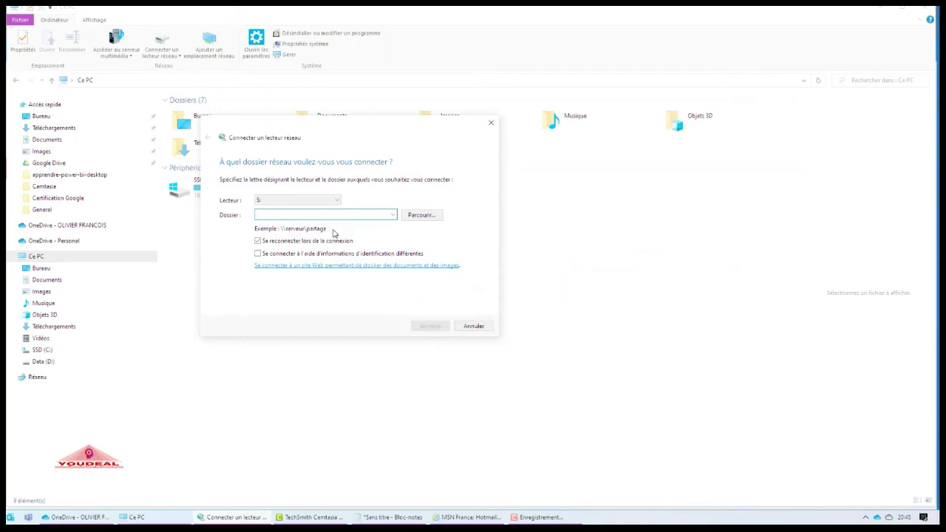
key("ctrl+v")
key("Left")
key("Left")
key("Left")
key("Left")
key("Left")
key("Left")
key("Left")
key("Left")
key("Left")
key("Left")
key("Left")
key("Left")
key("Left")
key("Left")
key("Left")
key("Left")
key("Left")
key("Left")
key("Left")
key("Left")
key("Home")
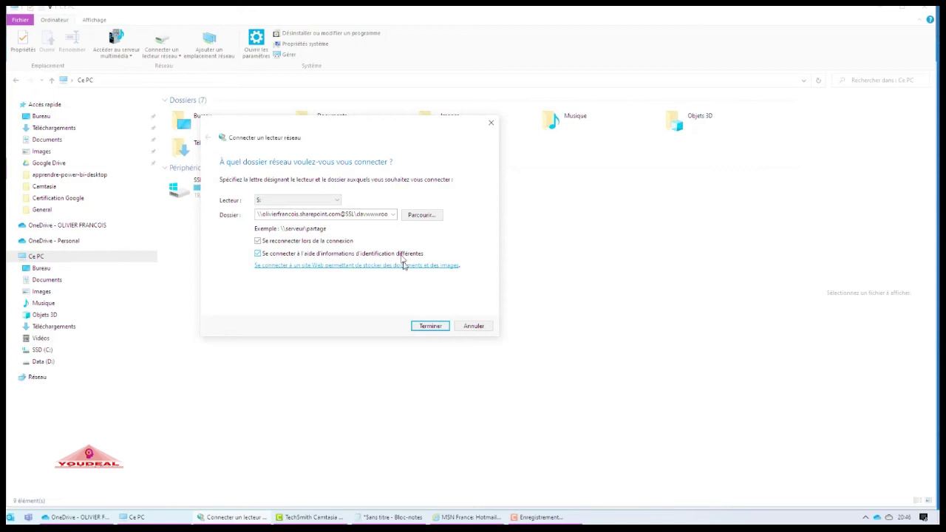
left_click(436, 327)
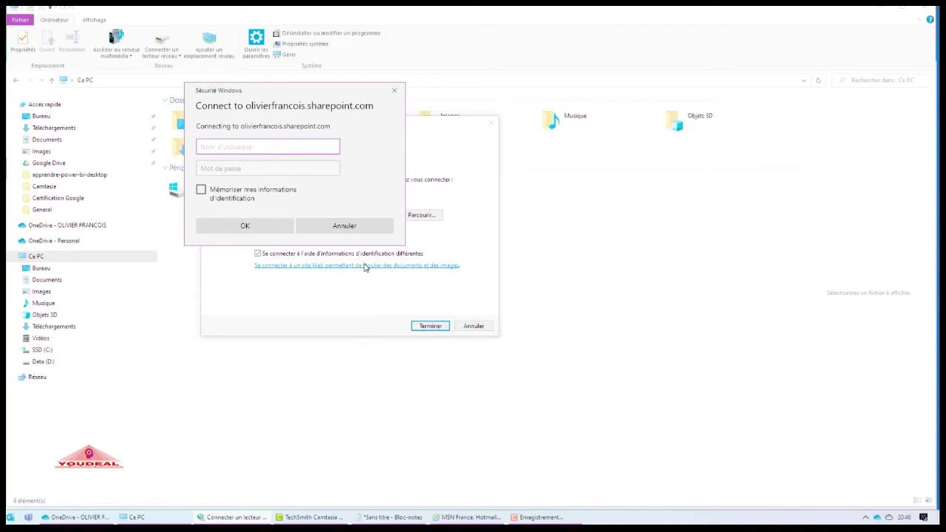
- Sign in to the SharePoint site with the account e-mail address and password
left_click(301, 169)
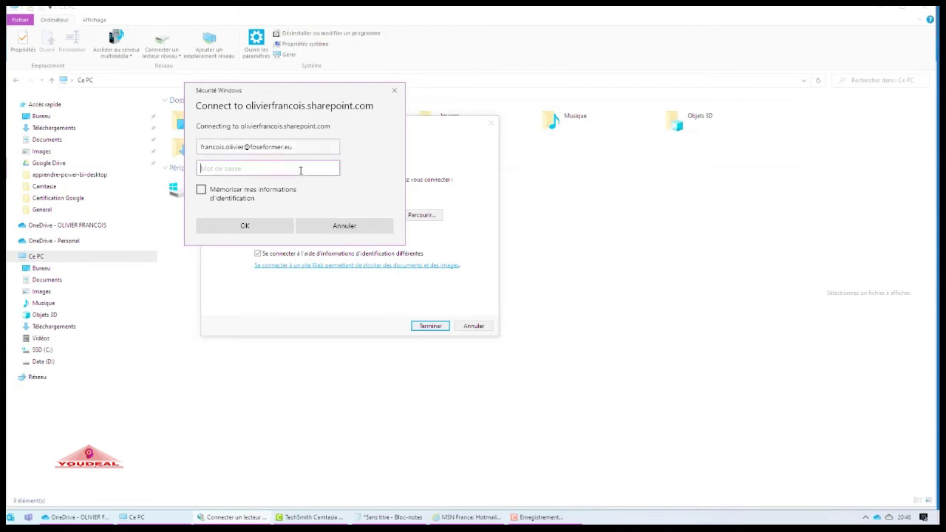
type("•")
left_click(244, 225)
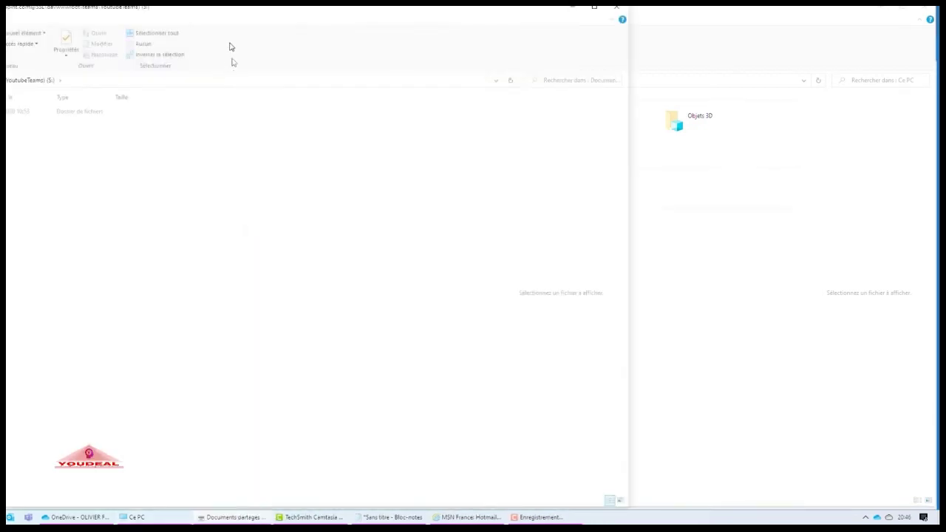
- Maximize the S: drive window and adjust the navigation pane width
double_click(230, 7)
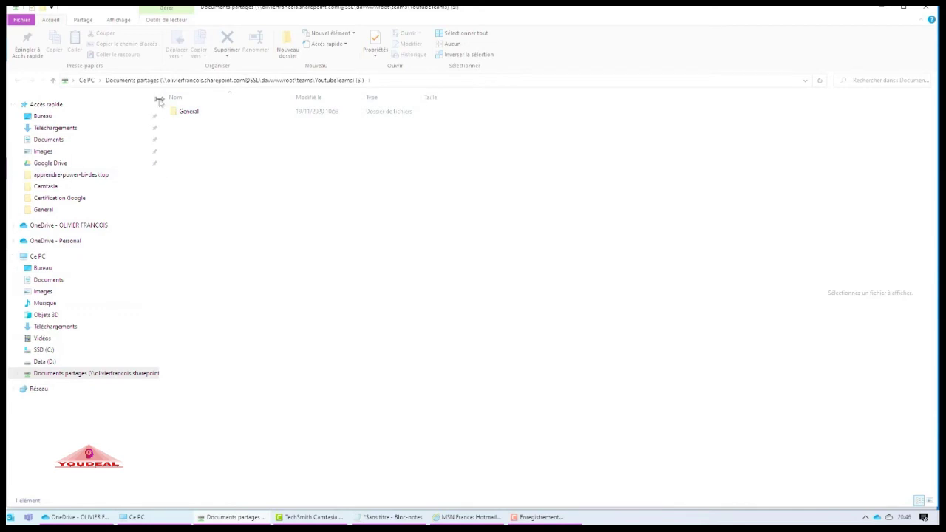
left_click_drag(160, 107, 328, 111)
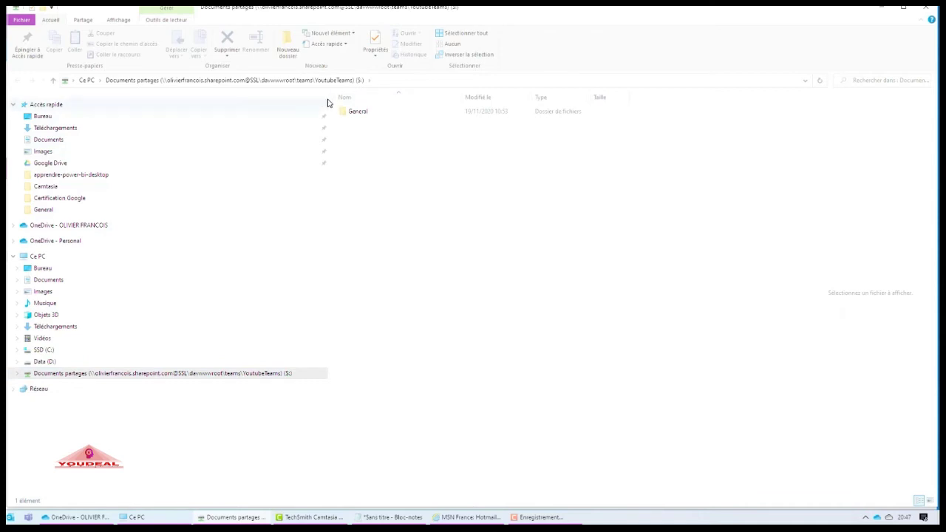
left_click_drag(328, 103, 157, 112)
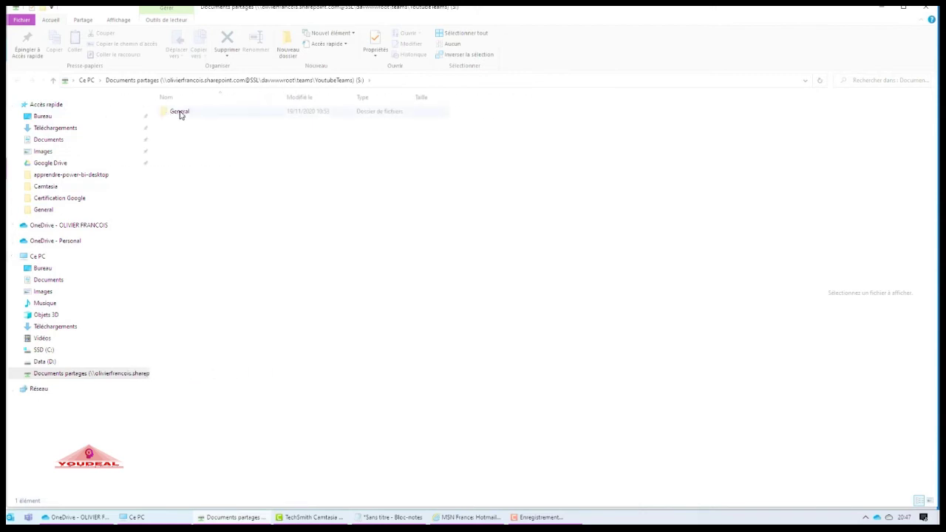
- Open Formation SharePoint.xlsx from the General folder in Excel
double_click(180, 112)
left_click(192, 115)
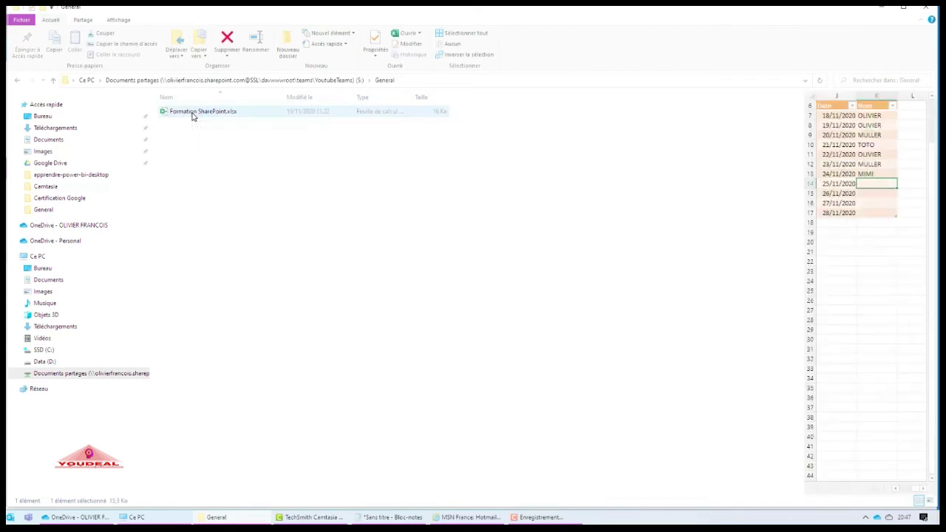
double_click(192, 114)
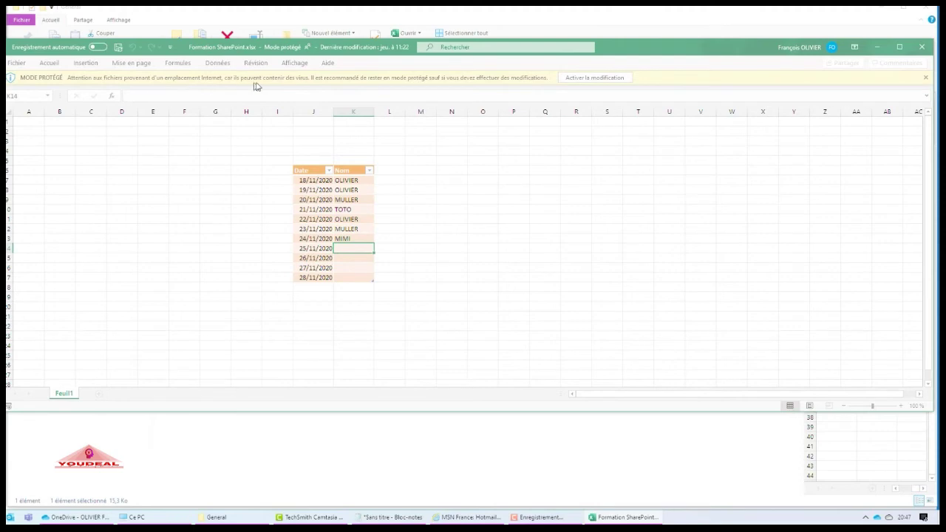
- Enable editing on Formation SharePoint.xlsx with Activer la modification, then close Excel
left_click(589, 78)
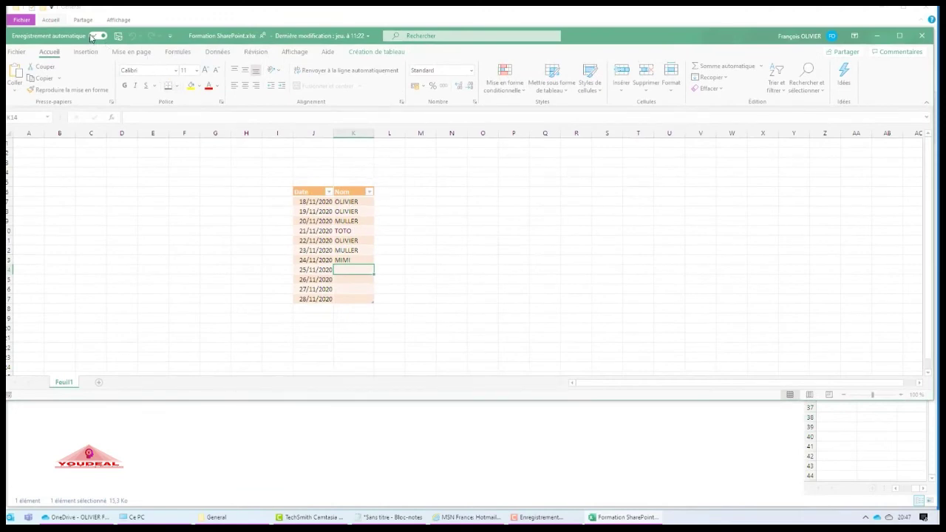
left_click(925, 37)
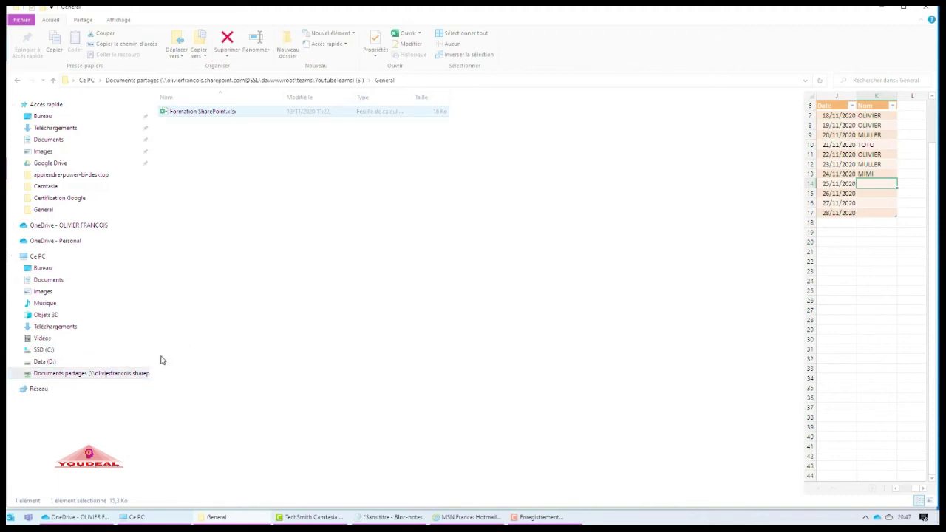
- Disconnect the mapped Documents partagés (S:) drive with Déconnecter and close File Explorer
left_click(109, 375)
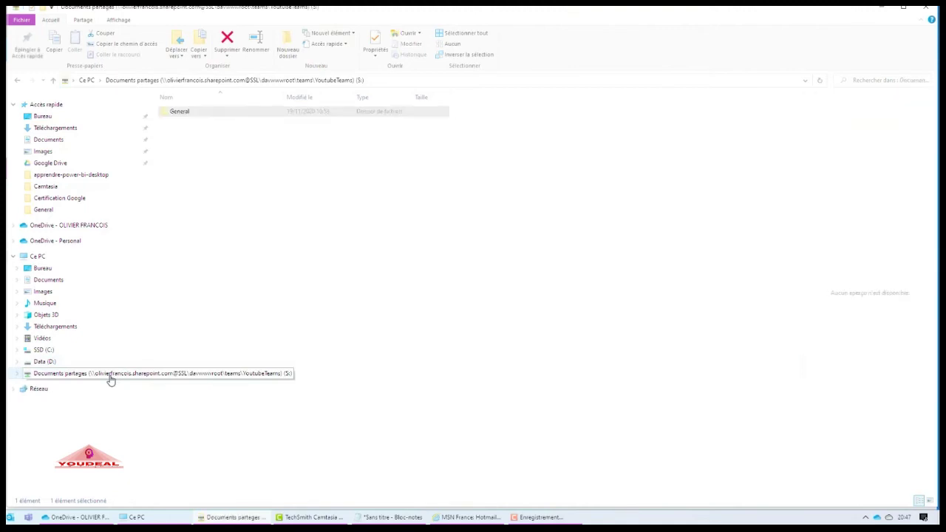
right_click(109, 375)
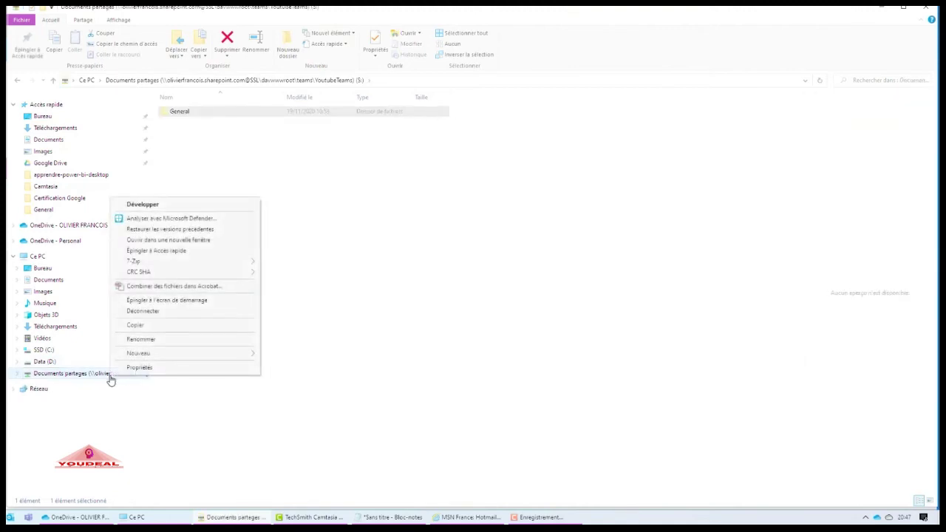
left_click(150, 312)
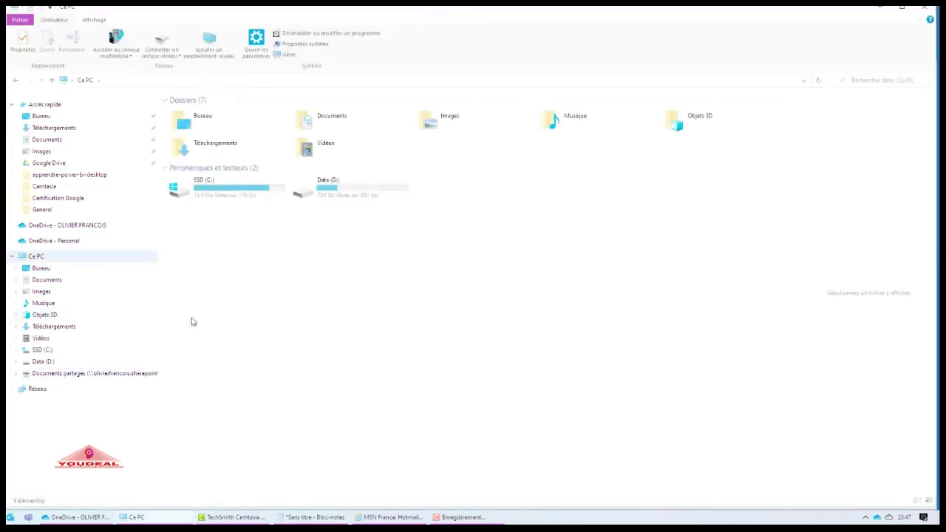
left_click(928, 15)
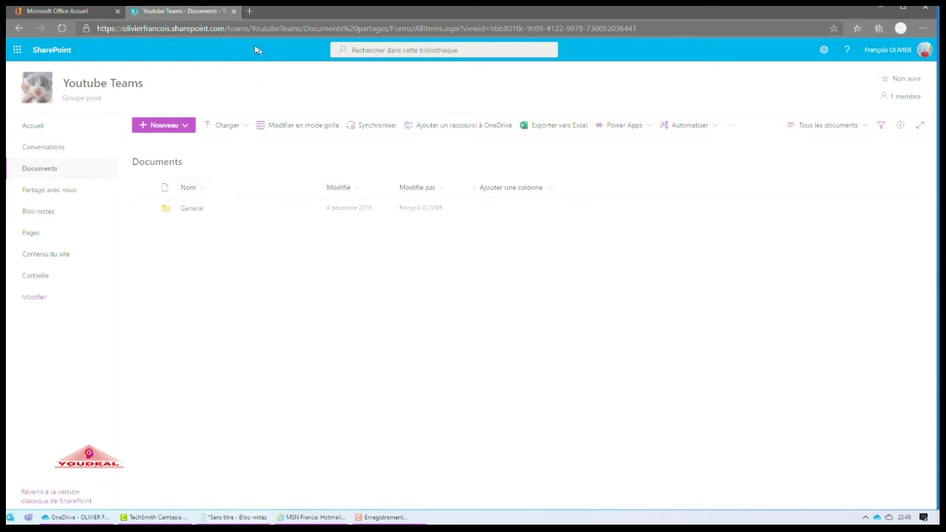
- Check the saved library path in Notepad, then copy the Youtube Teams Documents page address
left_click(237, 515)
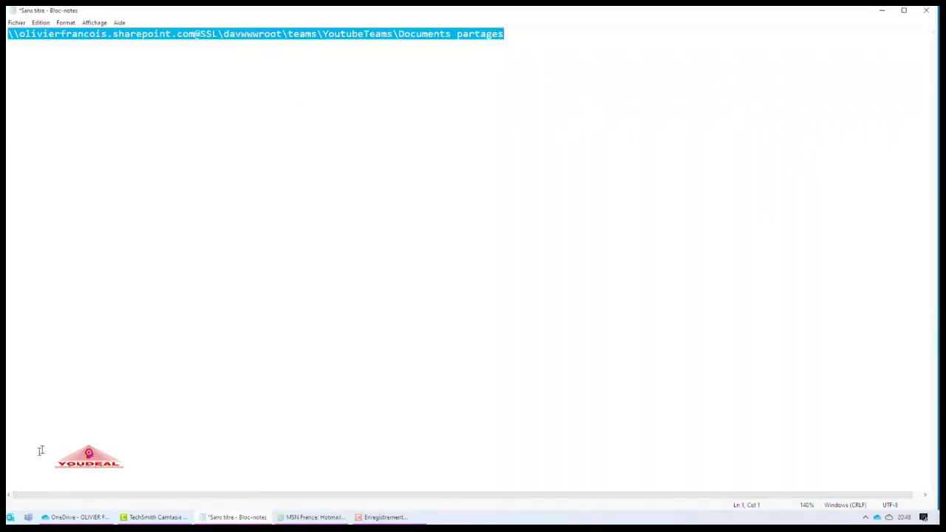
left_click(880, 13)
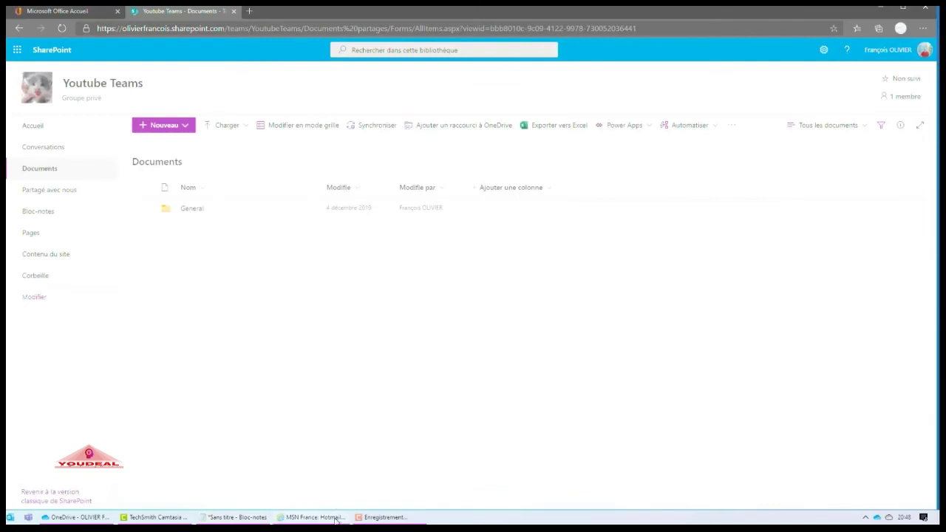
left_click(661, 27)
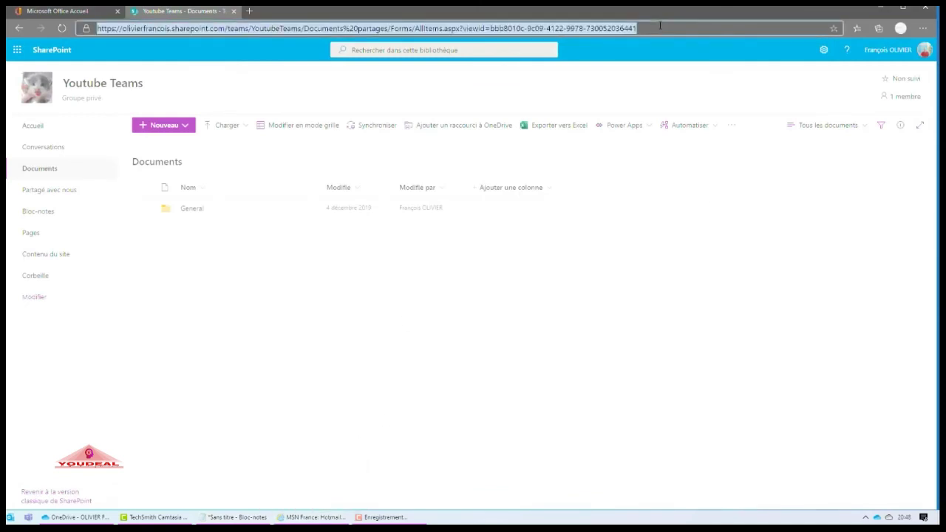
right_click(650, 26)
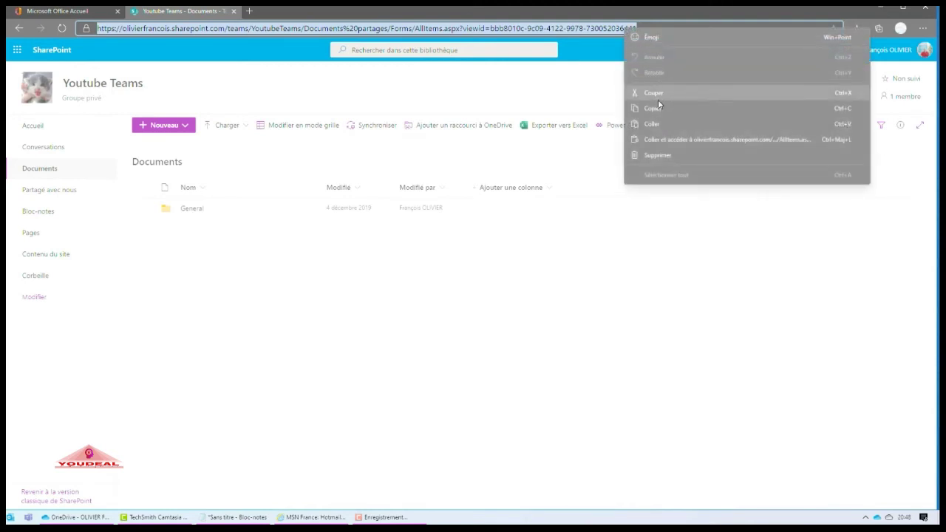
left_click(660, 110)
mouse_move(316, 519)
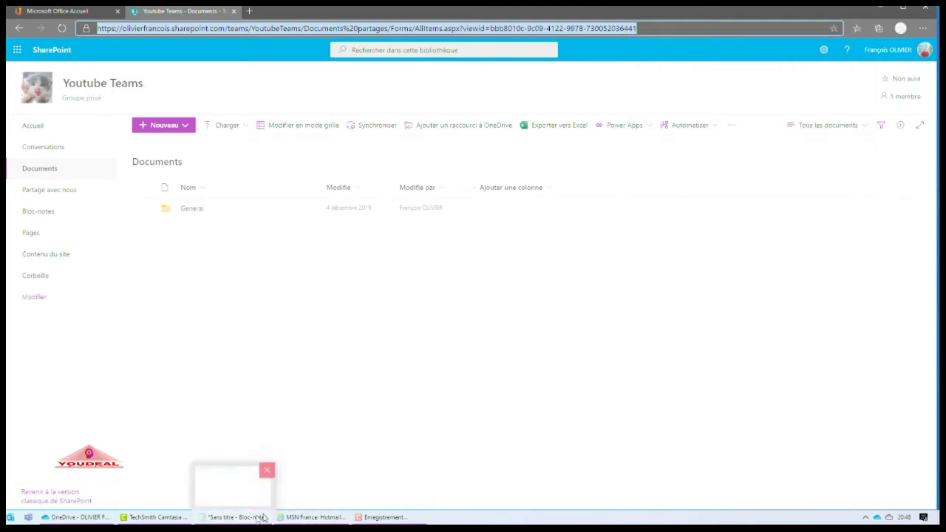
- Paste the copied Youtube Teams Documents address into Internet Explorer and load it
left_click(309, 517)
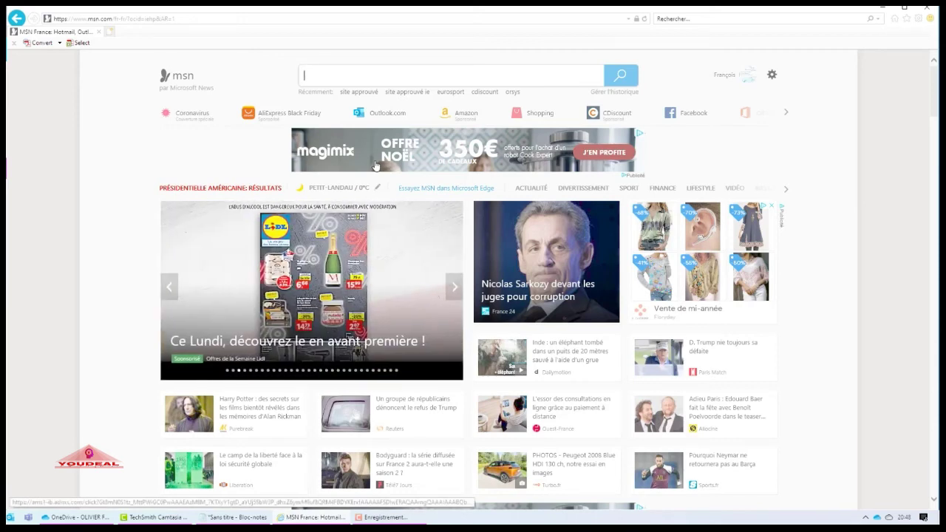
left_click(167, 21)
right_click(167, 21)
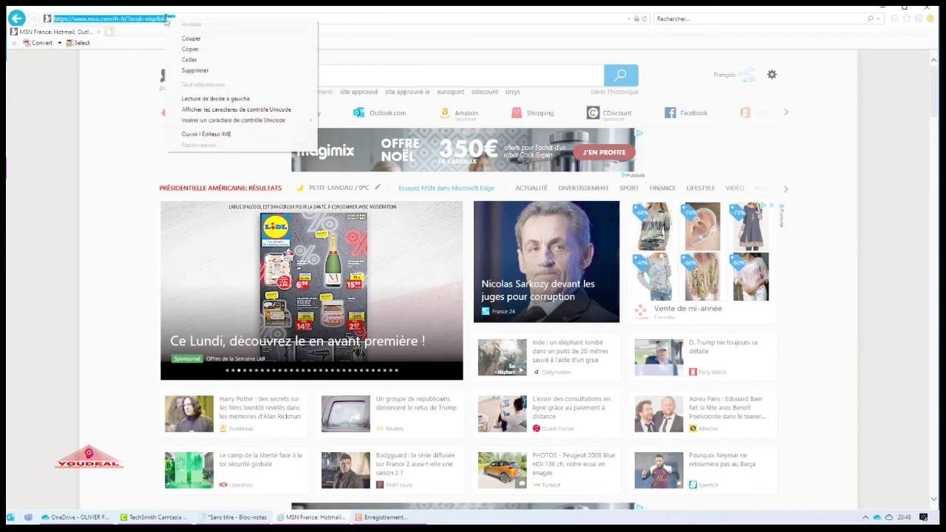
left_click(190, 61)
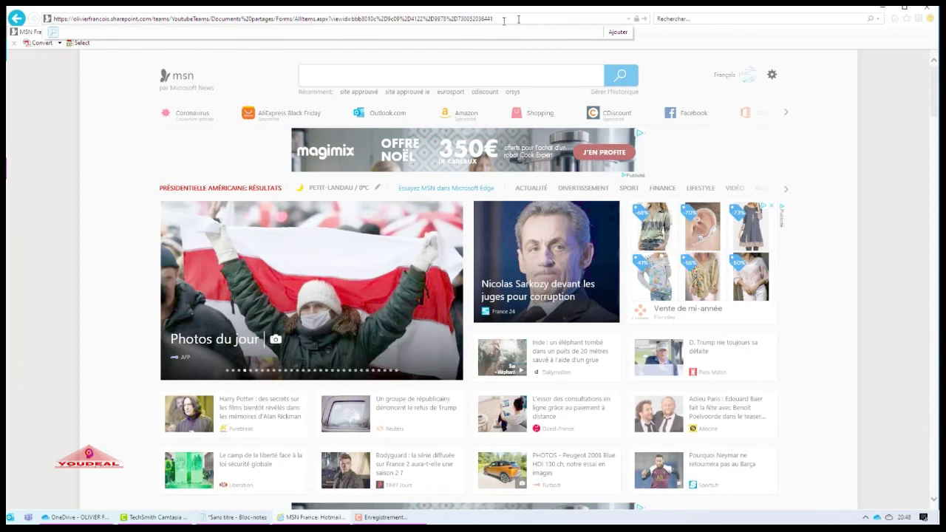
left_click(644, 19)
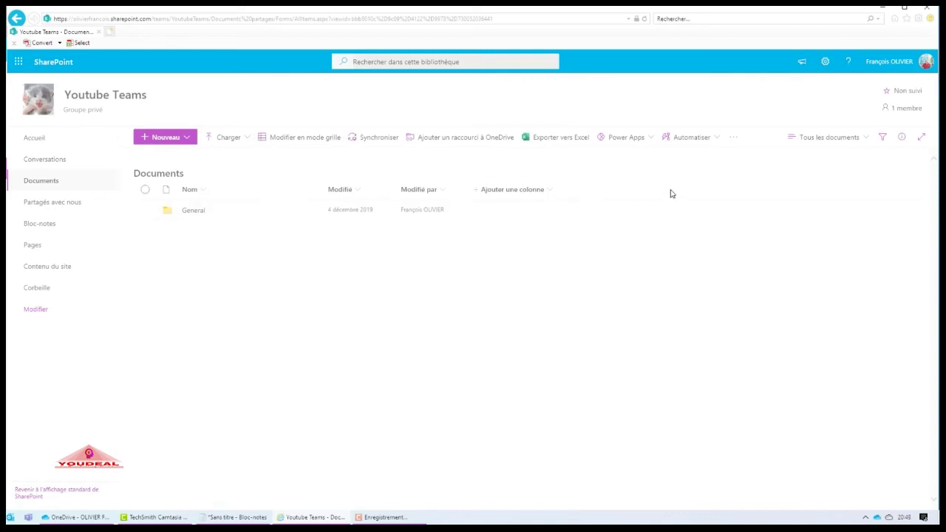
- Choose Afficher dans l'Explorateur de fichiers from the views menu, allowing the blocked pop-up once
left_click(858, 139)
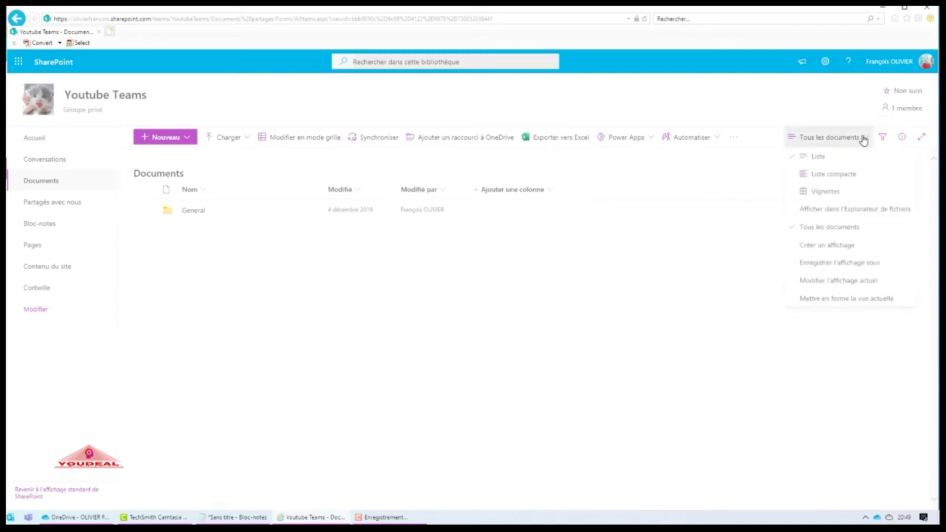
left_click(837, 210)
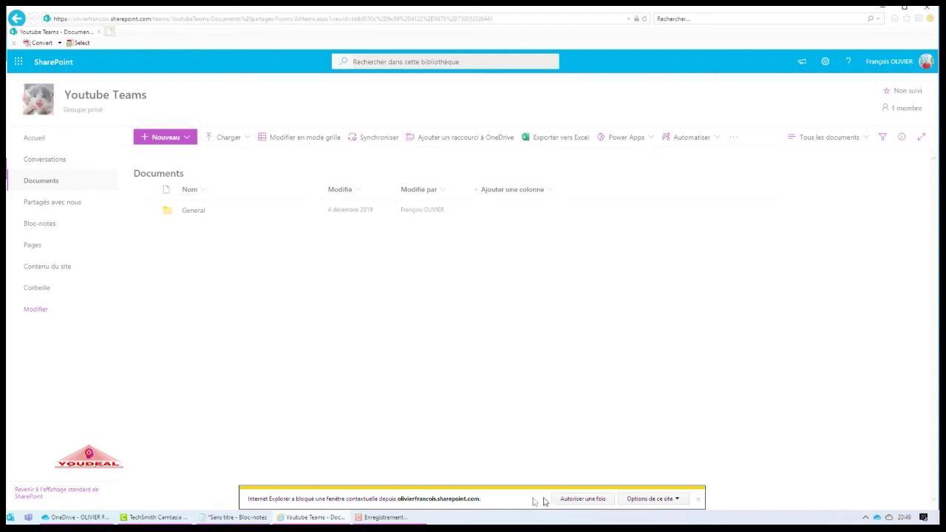
left_click(583, 500)
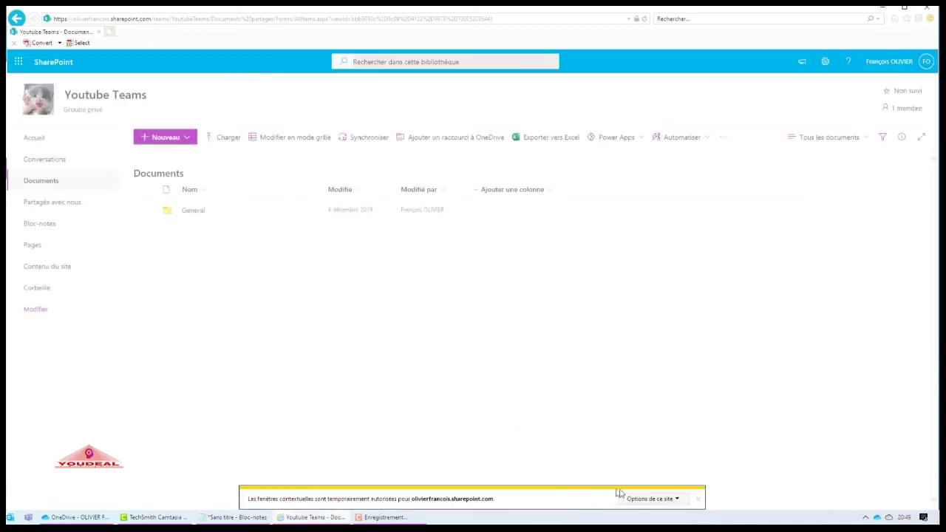
left_click(698, 500)
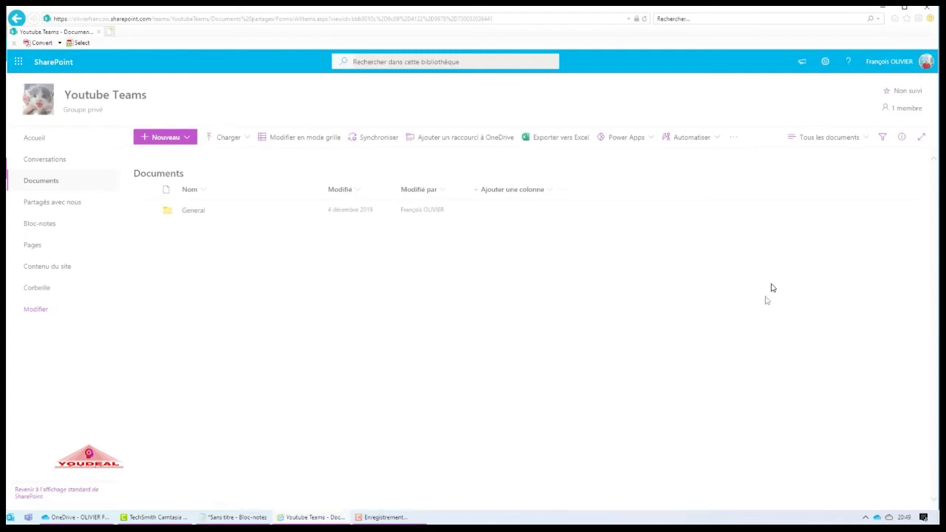
- Open the library in File Explorer again and always allow pop-ups from the SharePoint site
left_click(860, 138)
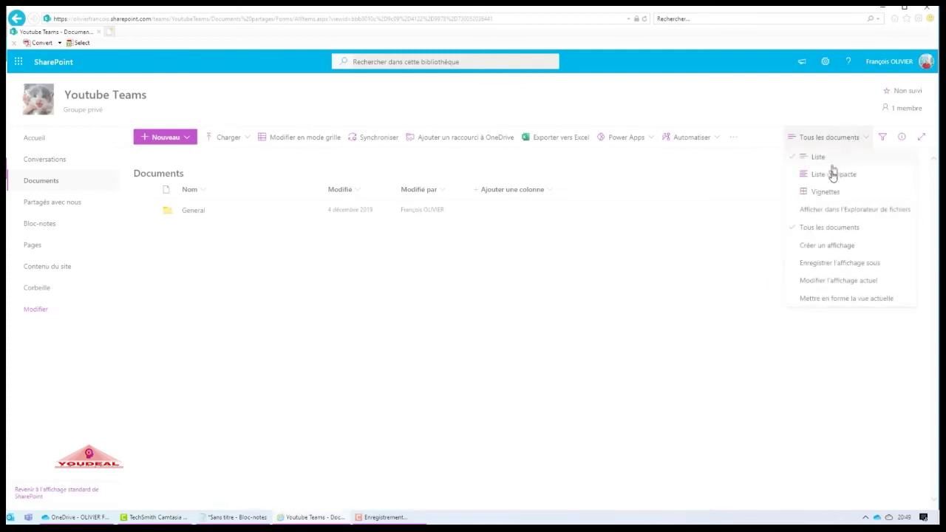
left_click(842, 211)
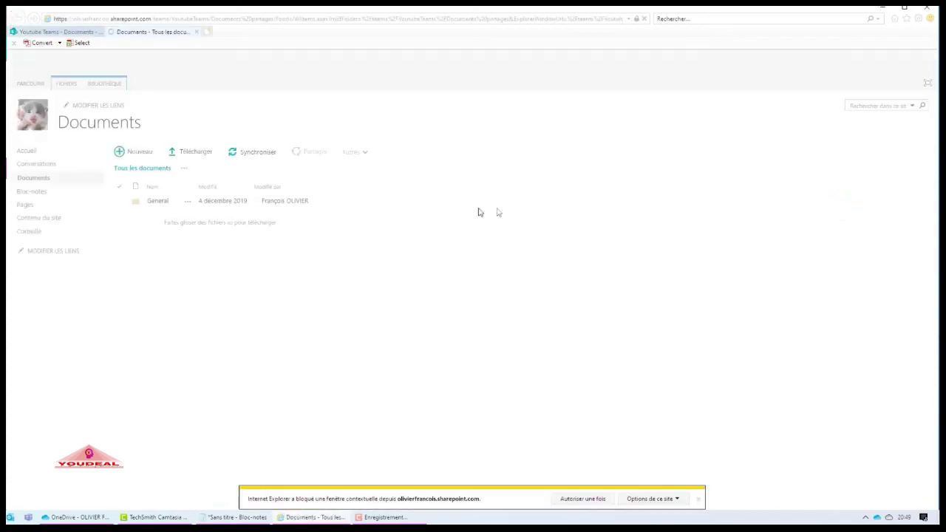
left_click(678, 499)
left_click(726, 488)
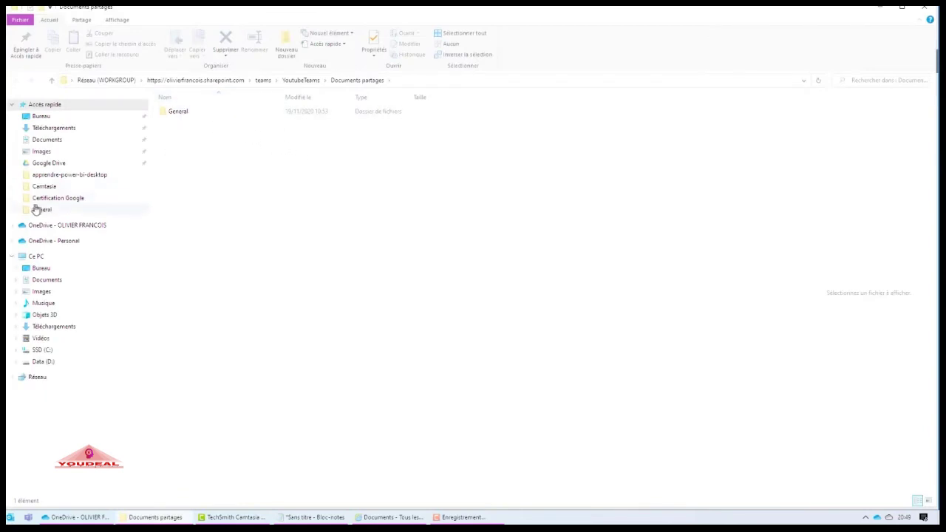
- Open Formation SharePoint.xlsx from the web-path General folder in Excel, then close it
double_click(186, 112)
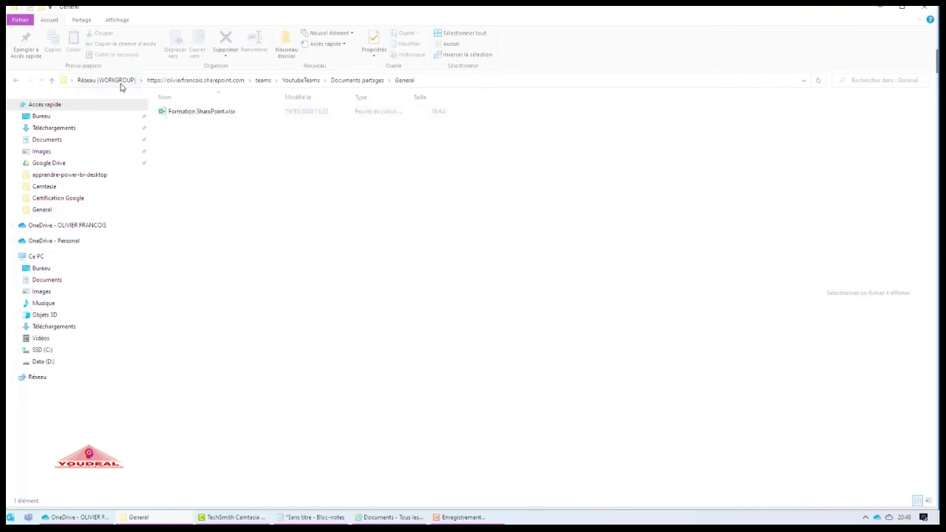
left_click(192, 113)
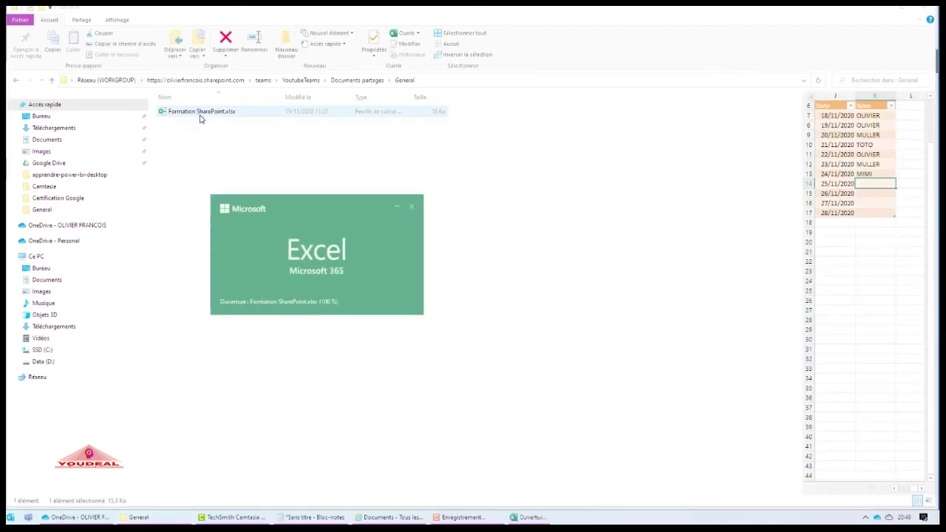
left_click_drag(369, 110, 580, 54)
left_click(928, 51)
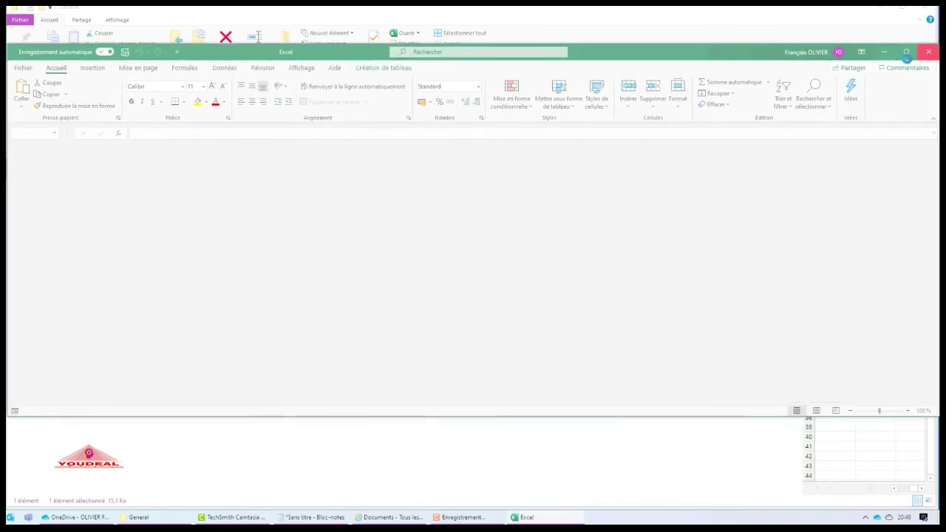
- Close File Explorer and return to the Youtube Teams Documents page in the browser
left_click(925, 7)
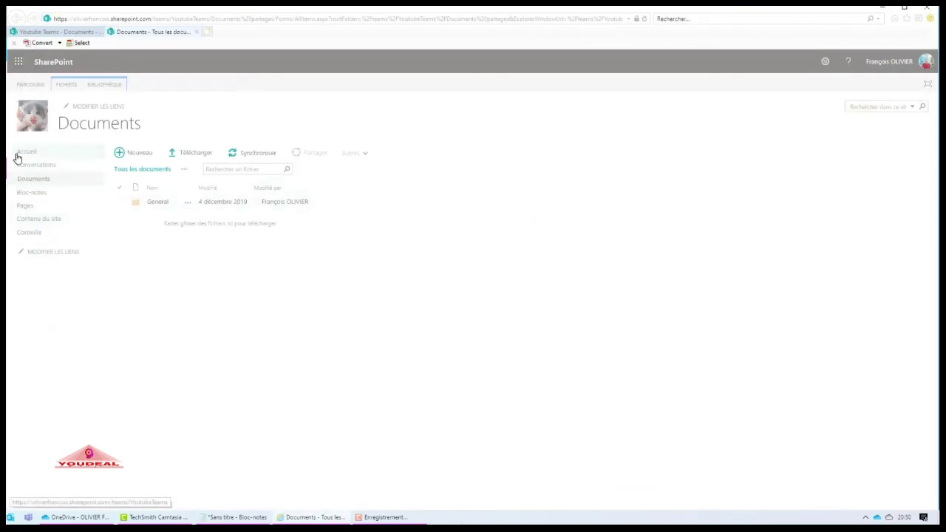
left_click(28, 178)
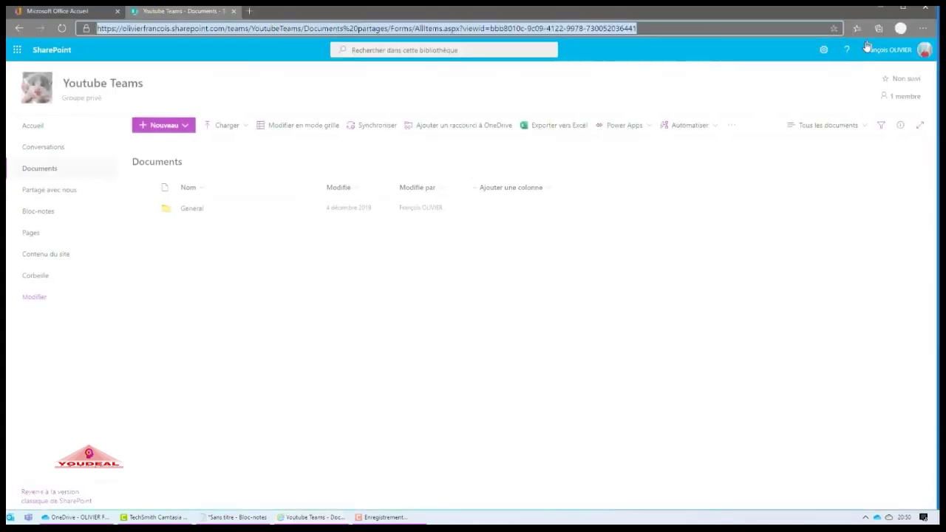
left_click(458, 270)
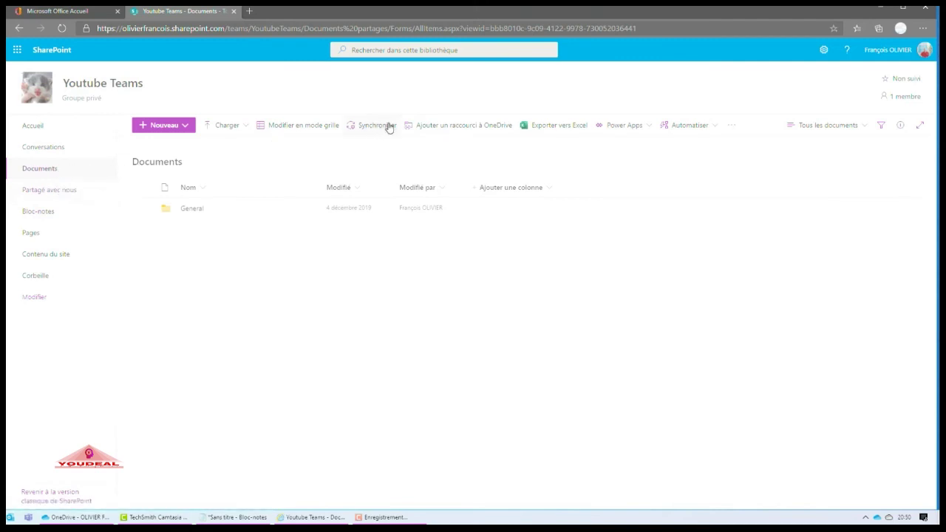
left_click(253, 517)
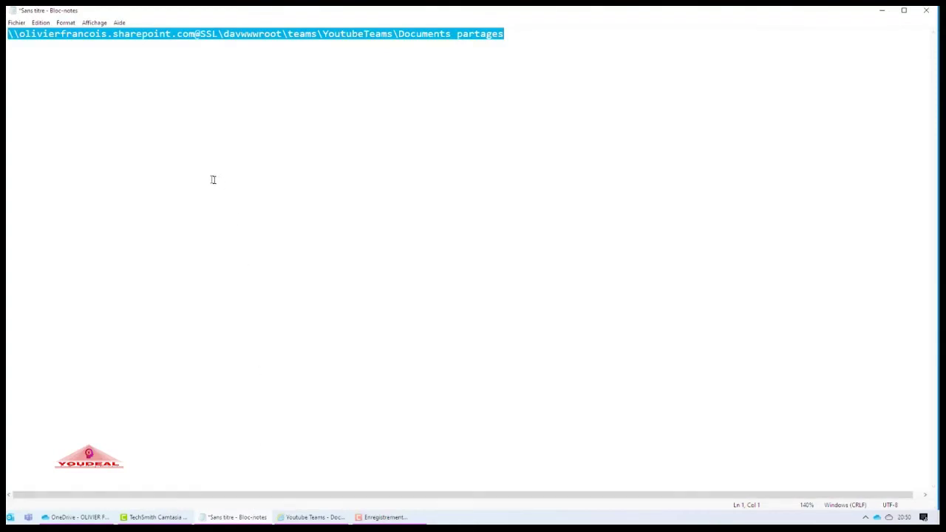
left_click(168, 36)
left_click(515, 32)
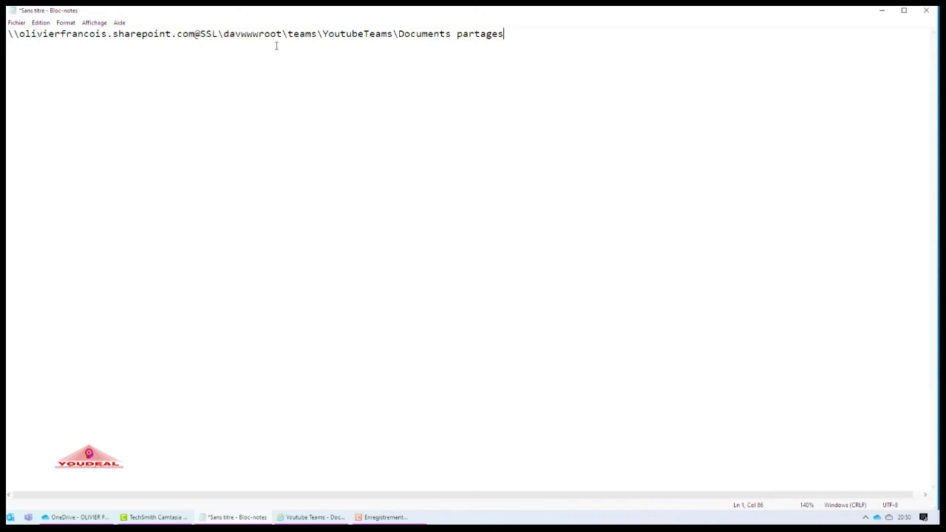
left_click(881, 10)
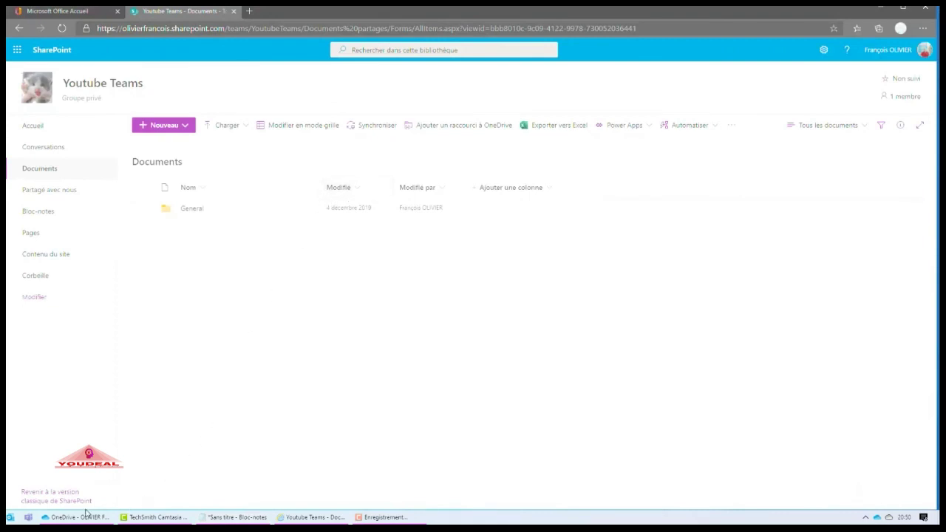
- In Internet Explorer, open and dismiss the Tous les documents menu, then close the extra Documents tab
left_click(300, 519)
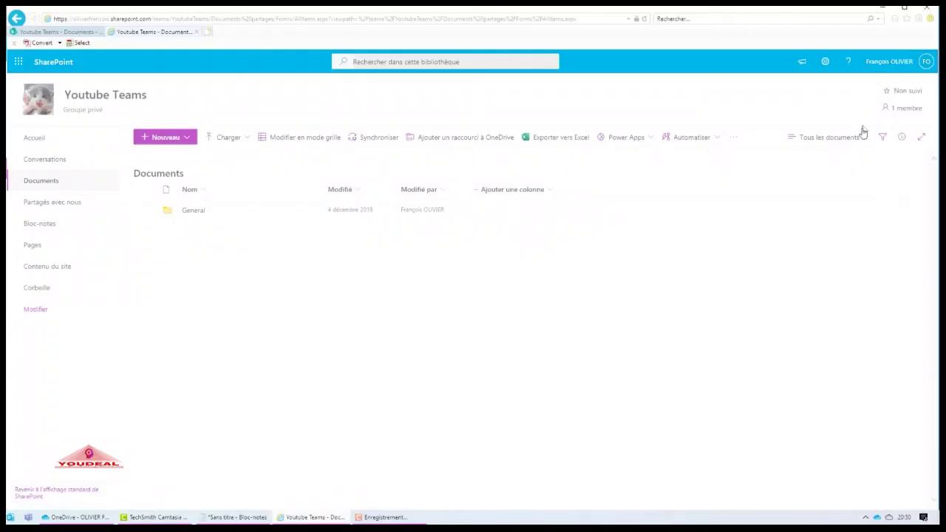
left_click(862, 141)
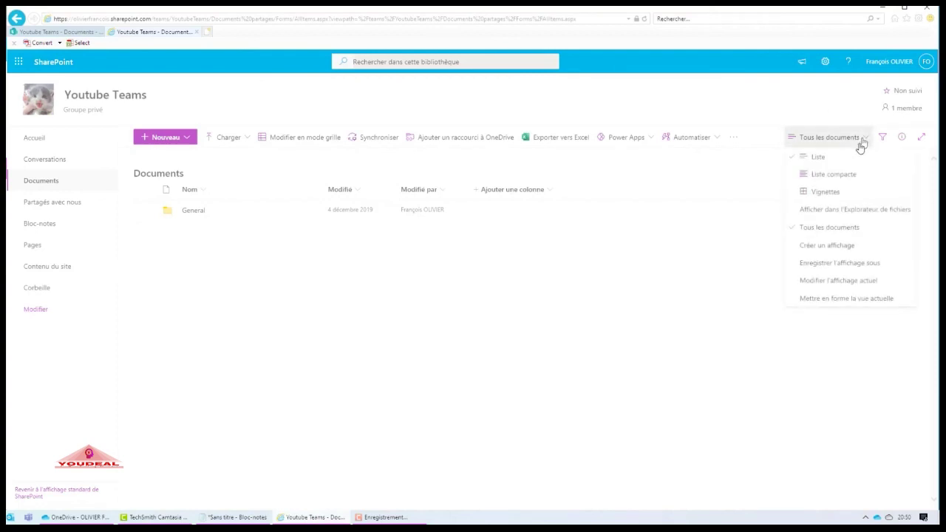
left_click(680, 271)
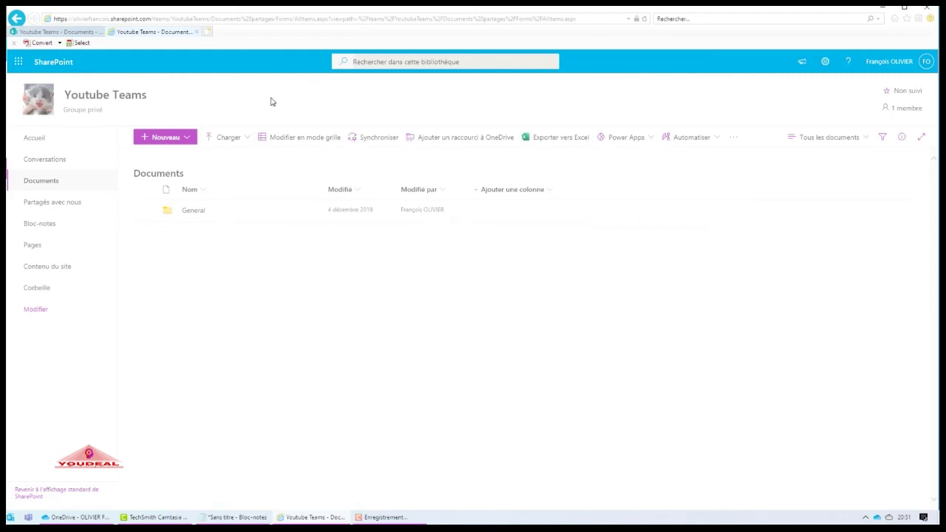
left_click(196, 32)
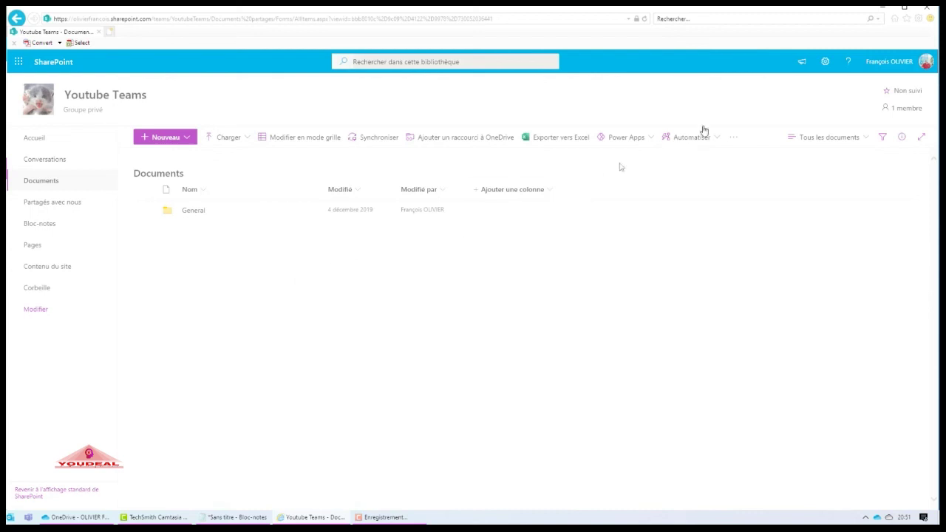
- Add the SharePoint site to Internet Explorer's Trusted sites security zone and confirm Internet Options
left_click(918, 19)
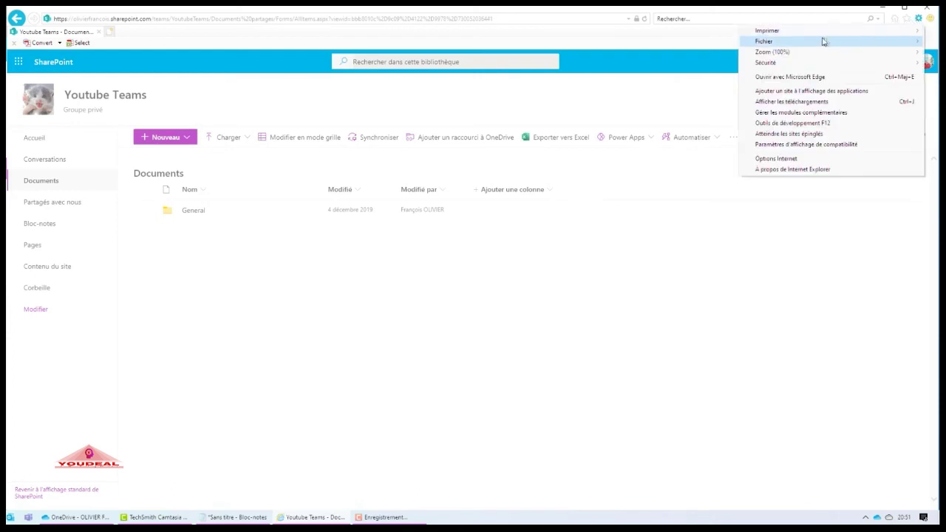
left_click(788, 160)
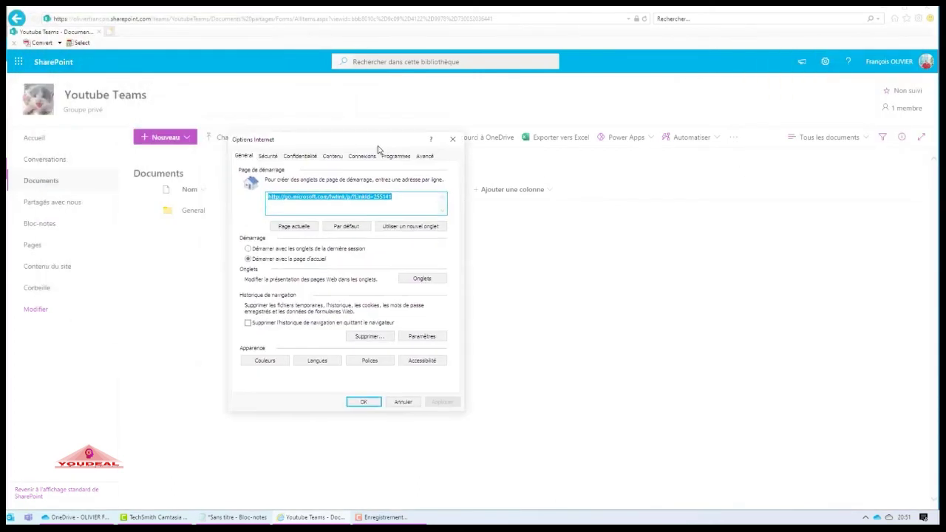
left_click(268, 157)
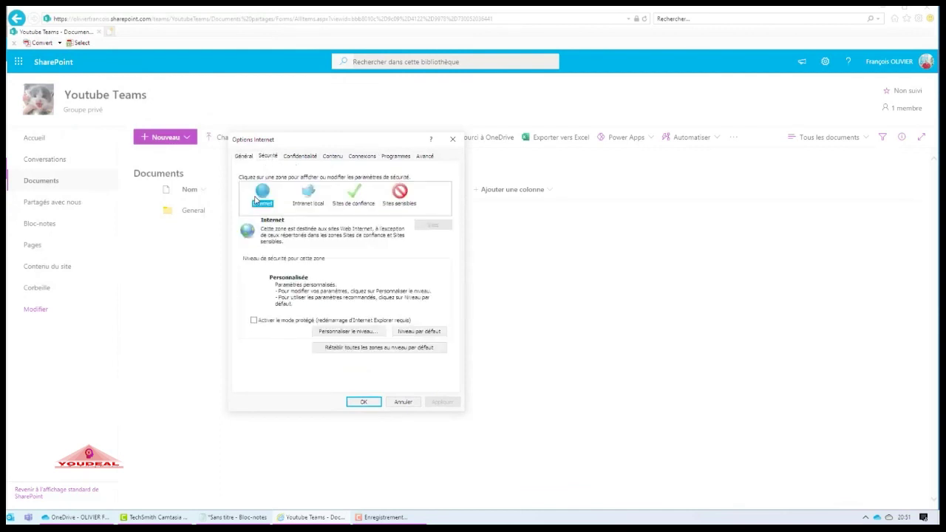
left_click(351, 196)
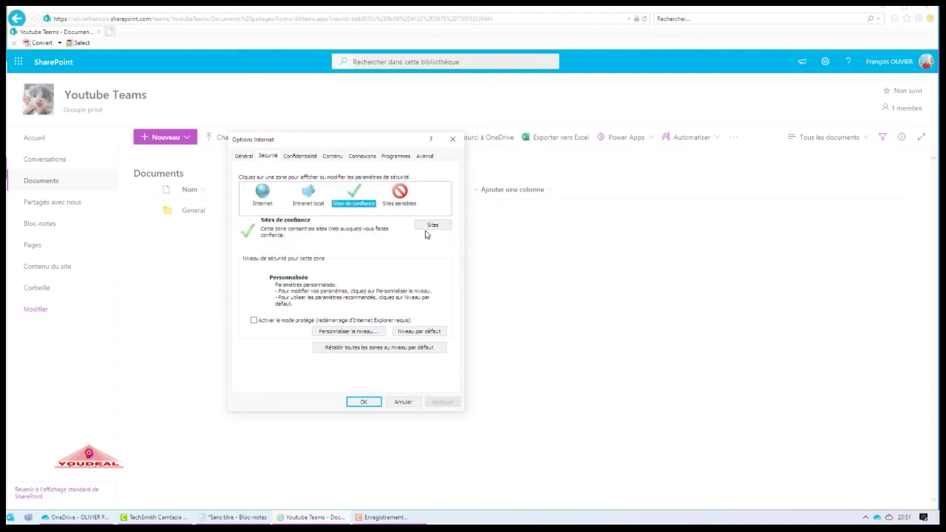
left_click(432, 225)
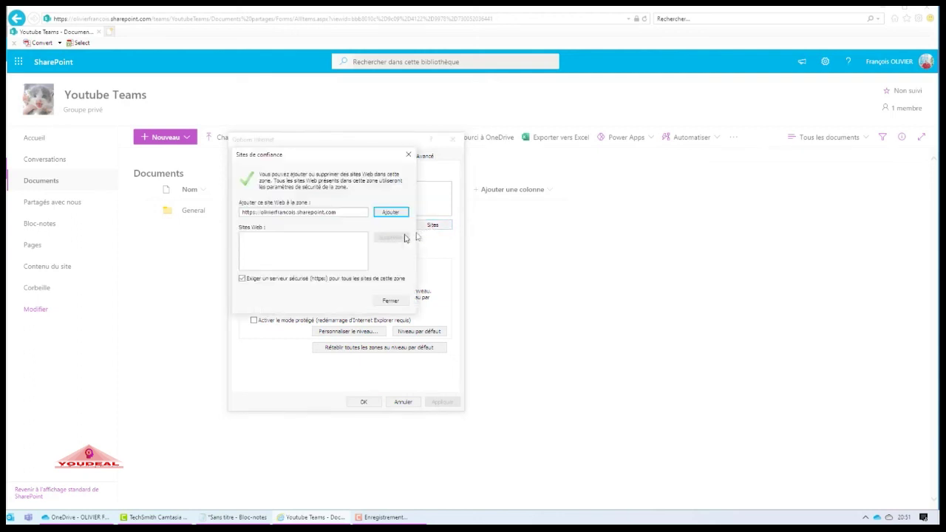
left_click(383, 213)
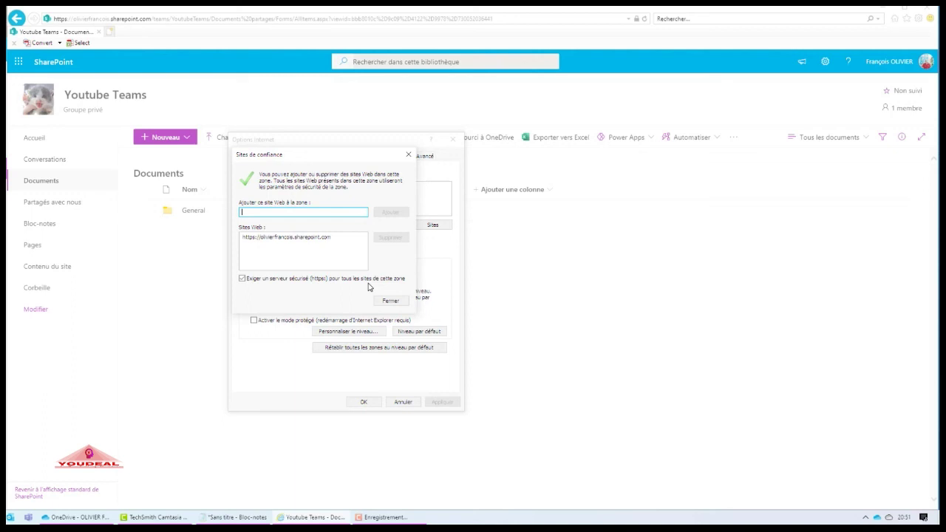
left_click(388, 301)
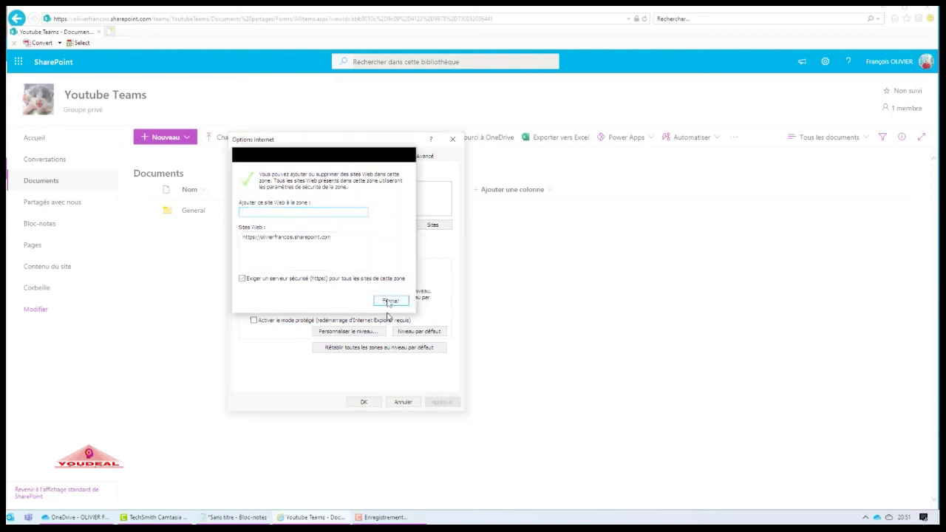
left_click(363, 402)
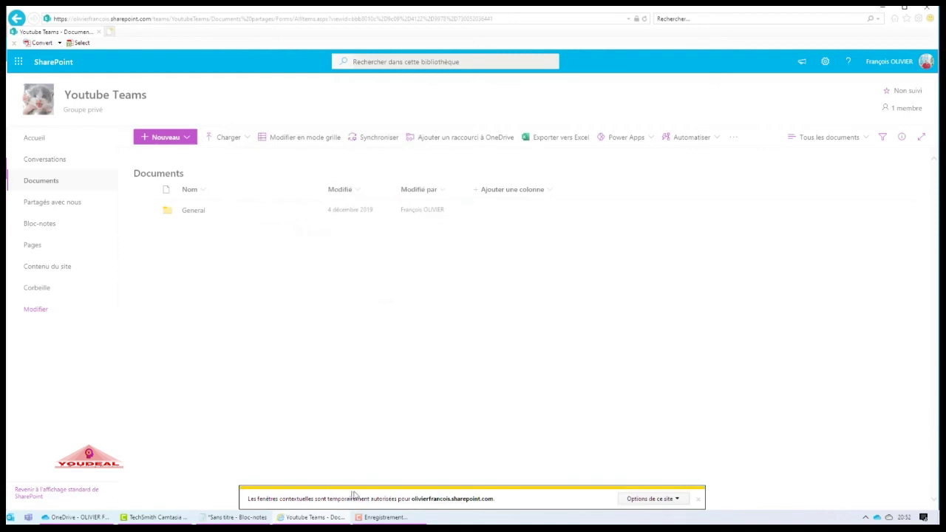
- Dismiss the yellow notification bar and minimize Internet Explorer to bring Edge forward
left_click(698, 501)
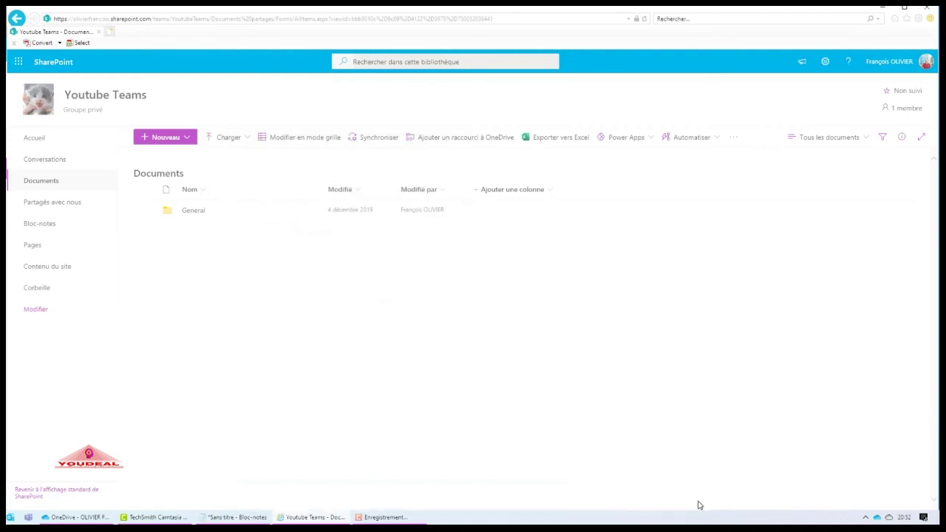
left_click(882, 7)
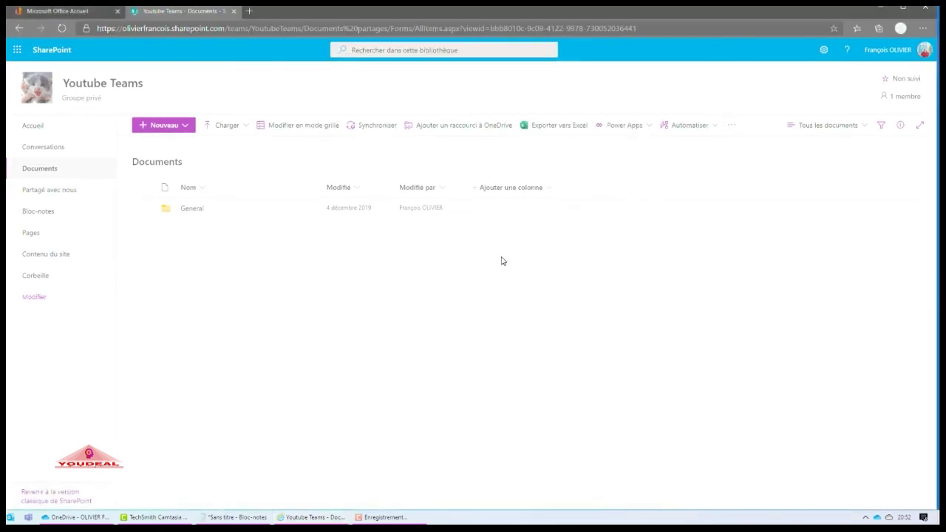